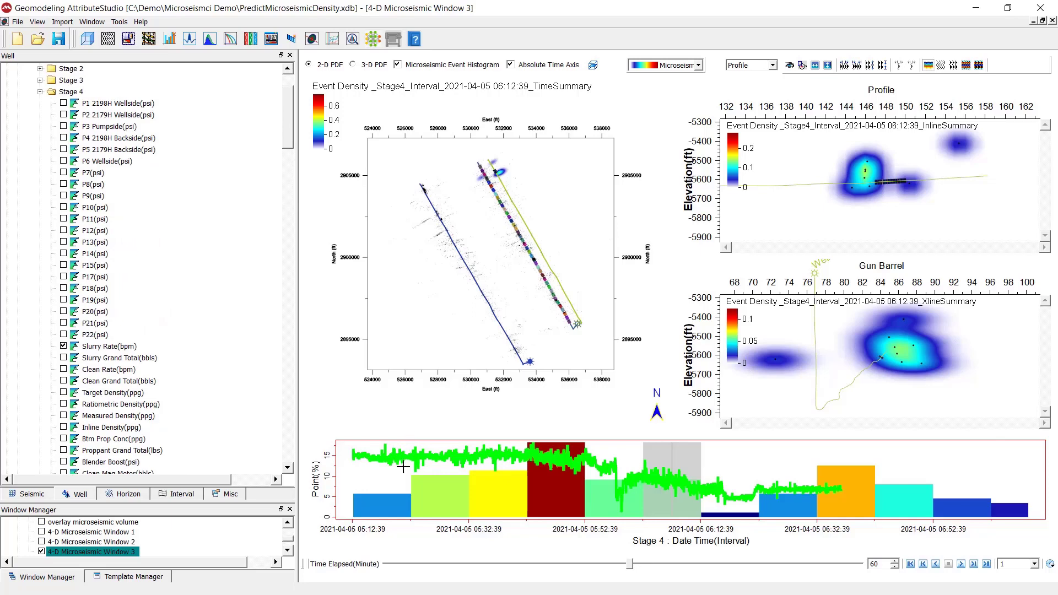
Step: Select the first bar of the Stage 4 interval histogram in the 4-D Microseismic Window
click(444, 470)
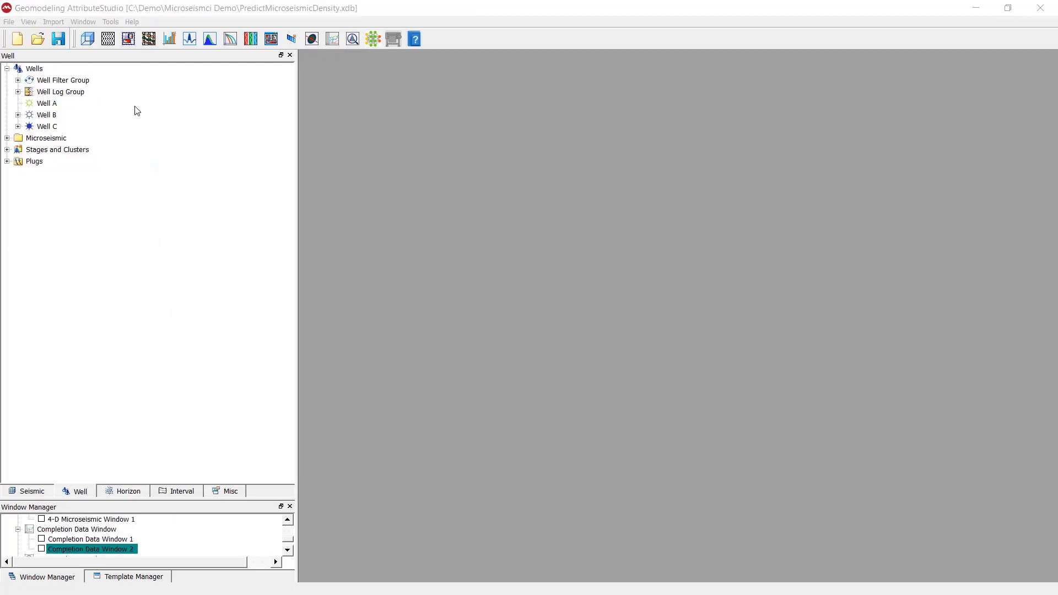
Step: Start a Well Completion Data import and open every Well A Stage CSV file in the folder
click(56, 15)
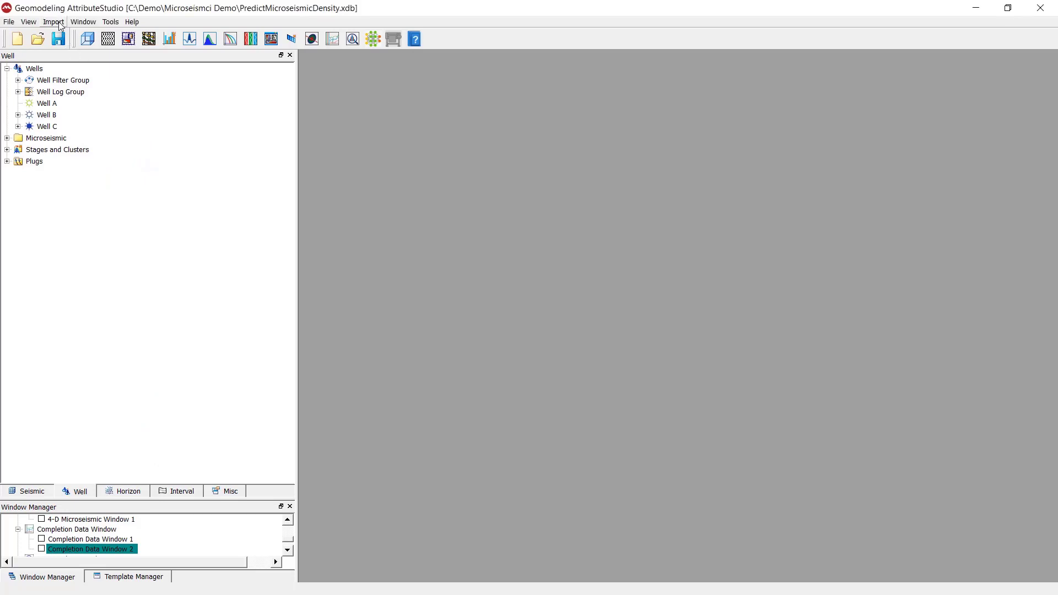
click(53, 22)
mouse_move(97, 117)
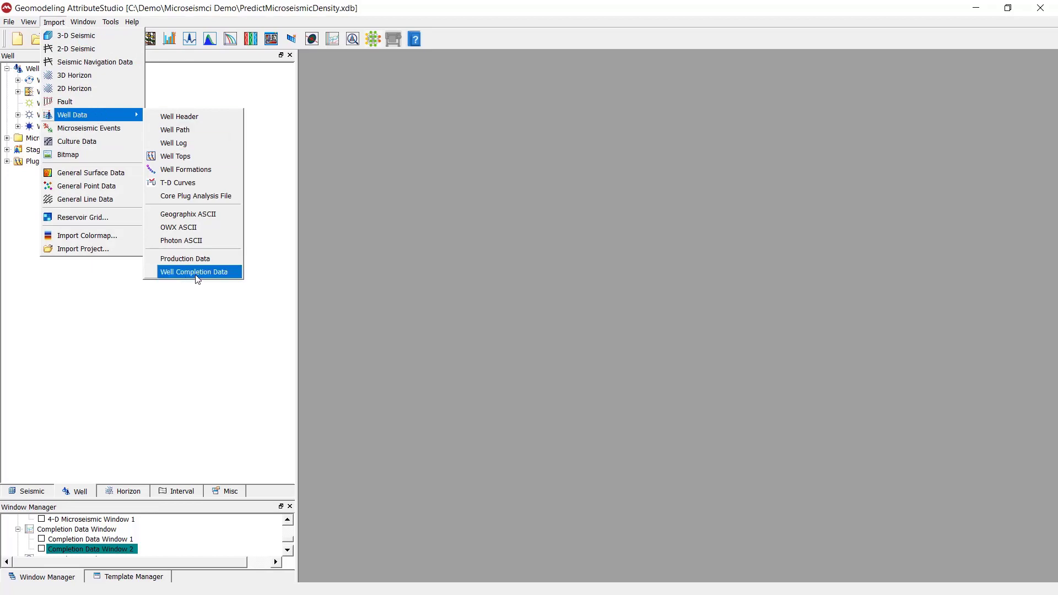
click(222, 270)
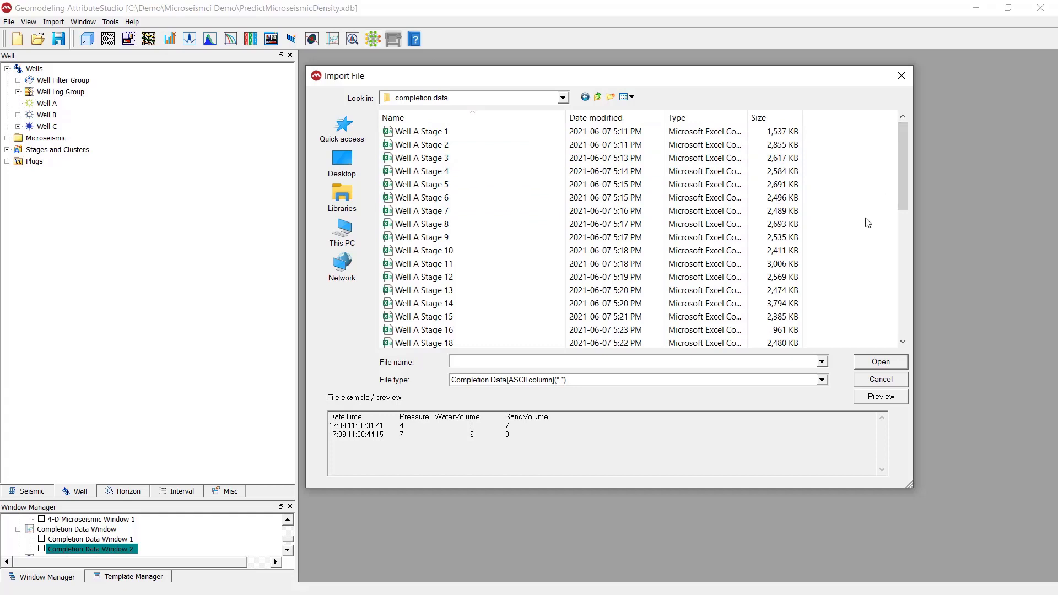
key(ctrl+a)
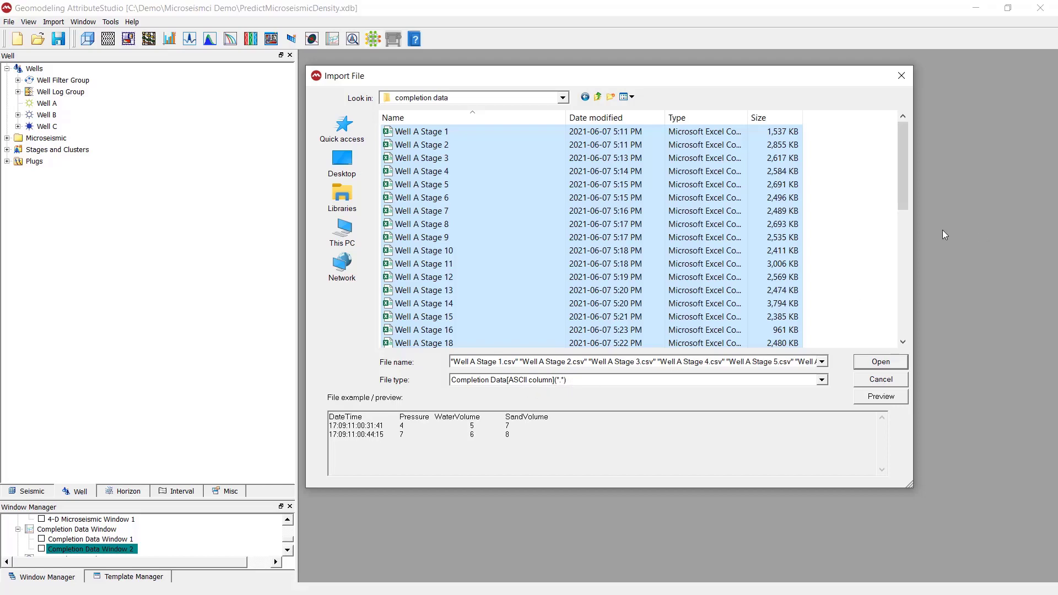
click(882, 366)
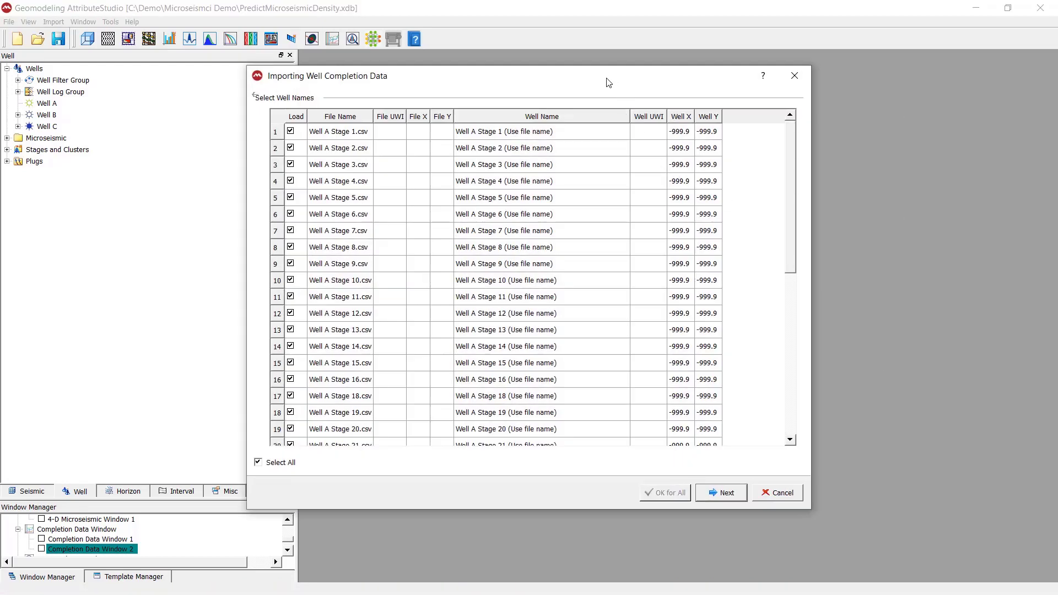
Step: Set the first file's Well Name to Well A, apply it to all rows, and continue
drag(603, 78, 661, 69)
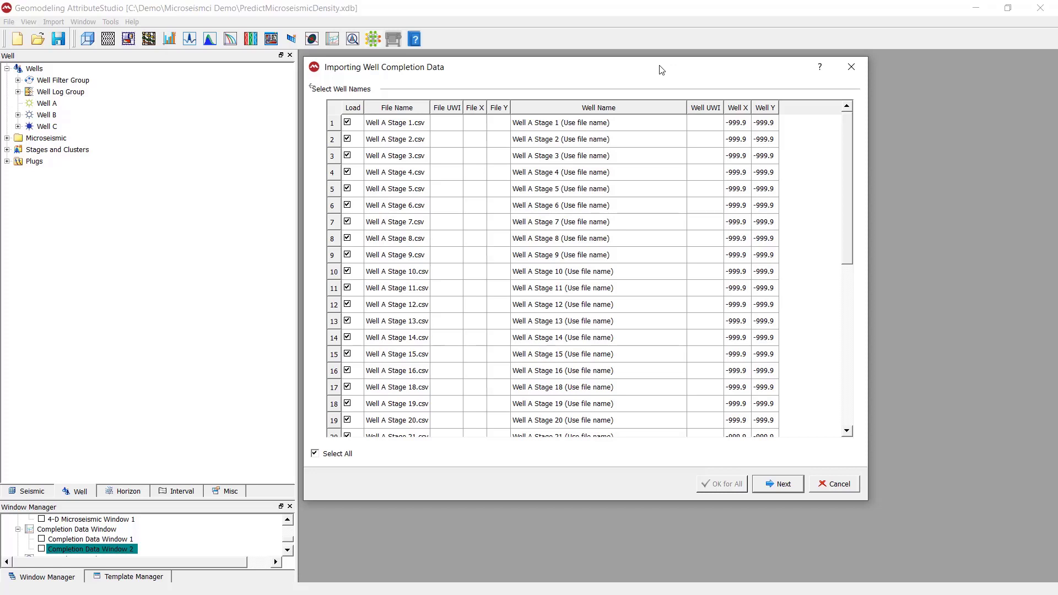
click(621, 126)
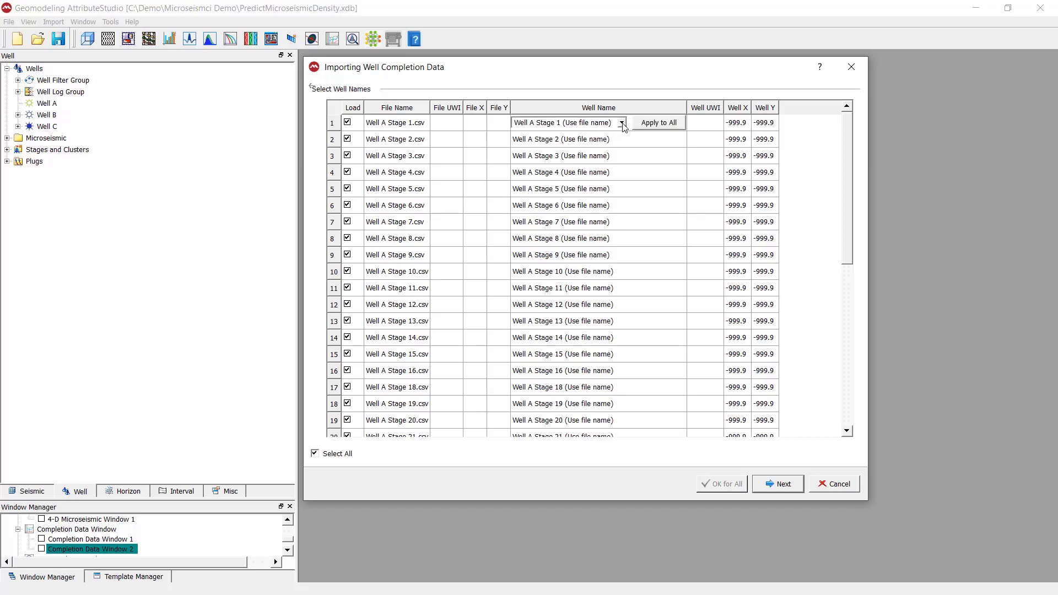
click(622, 123)
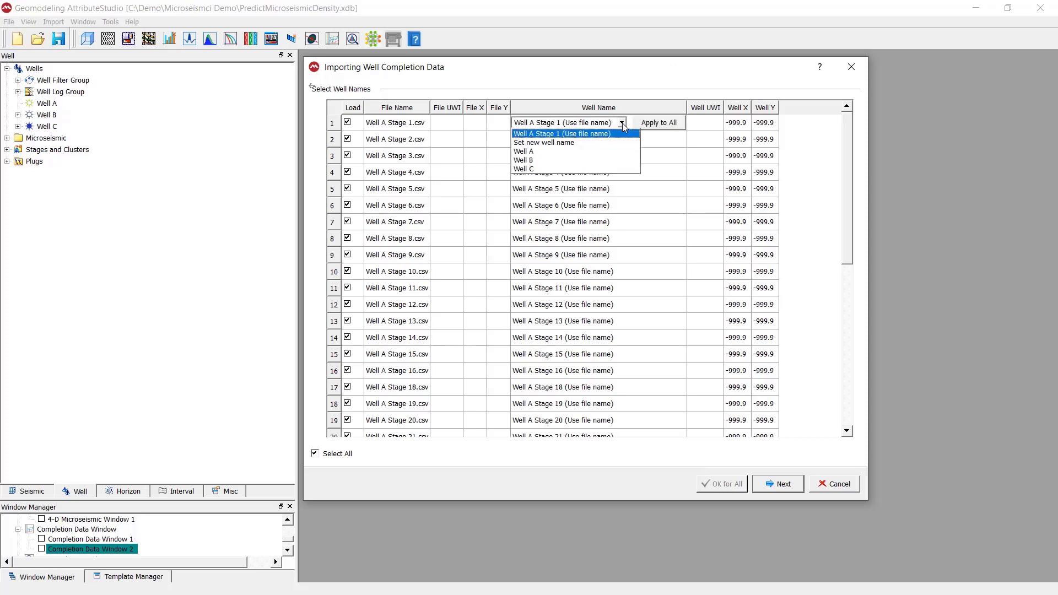
click(611, 152)
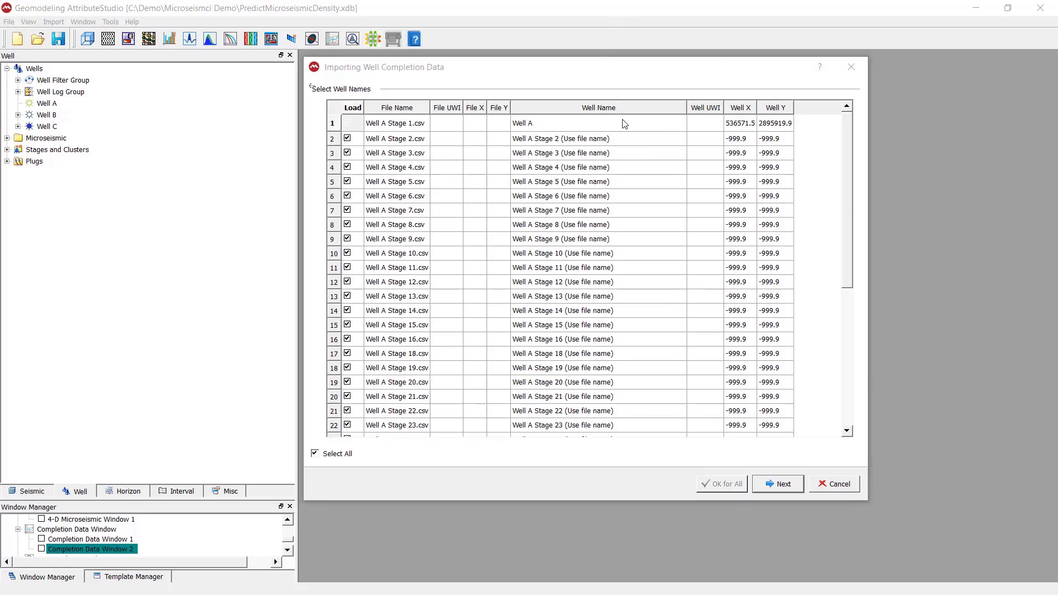
click(667, 126)
click(668, 127)
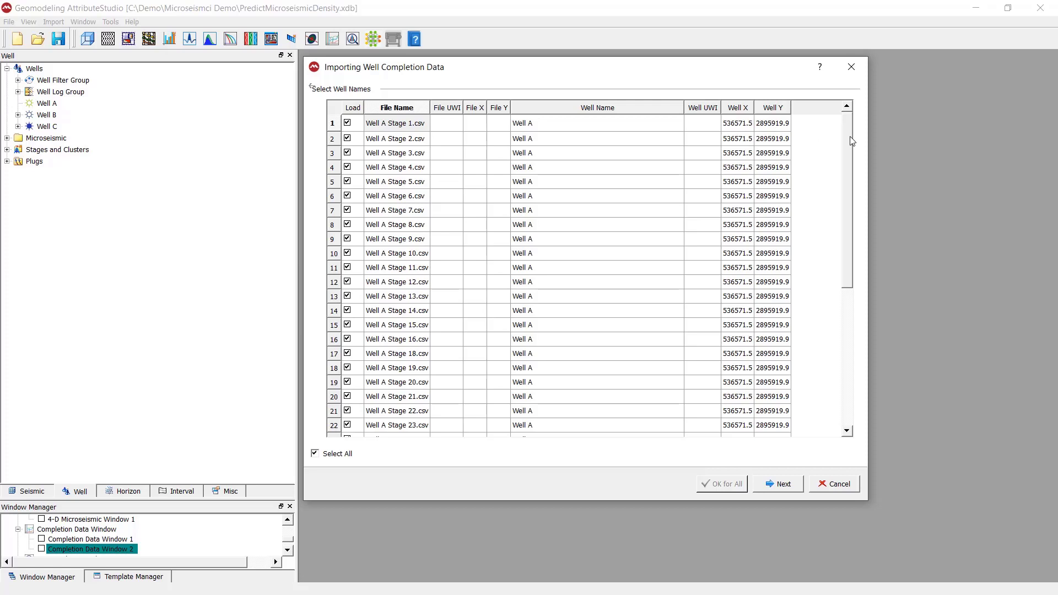
drag(850, 139, 849, 301)
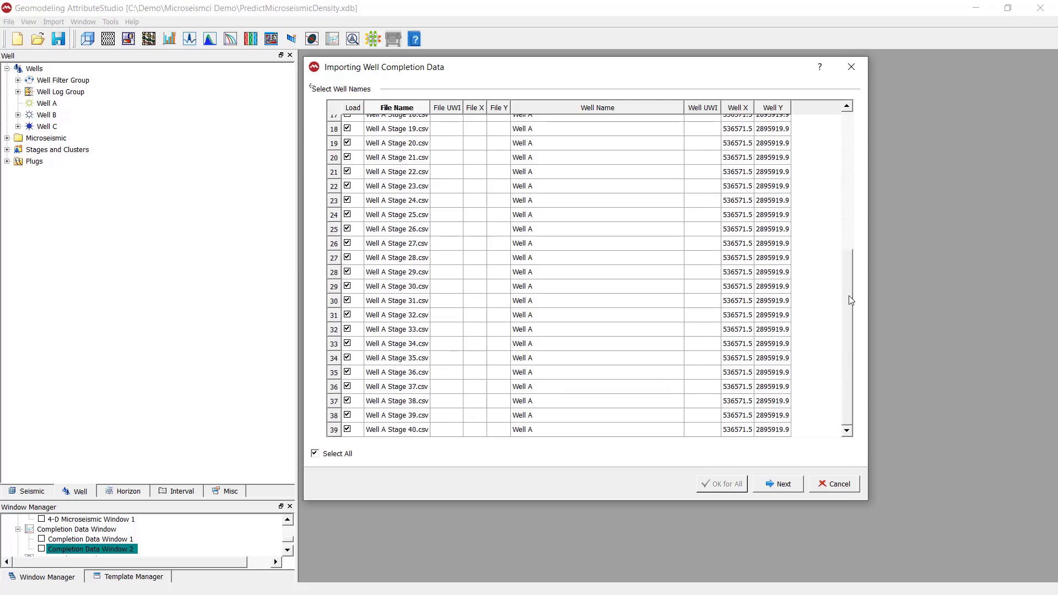
click(783, 484)
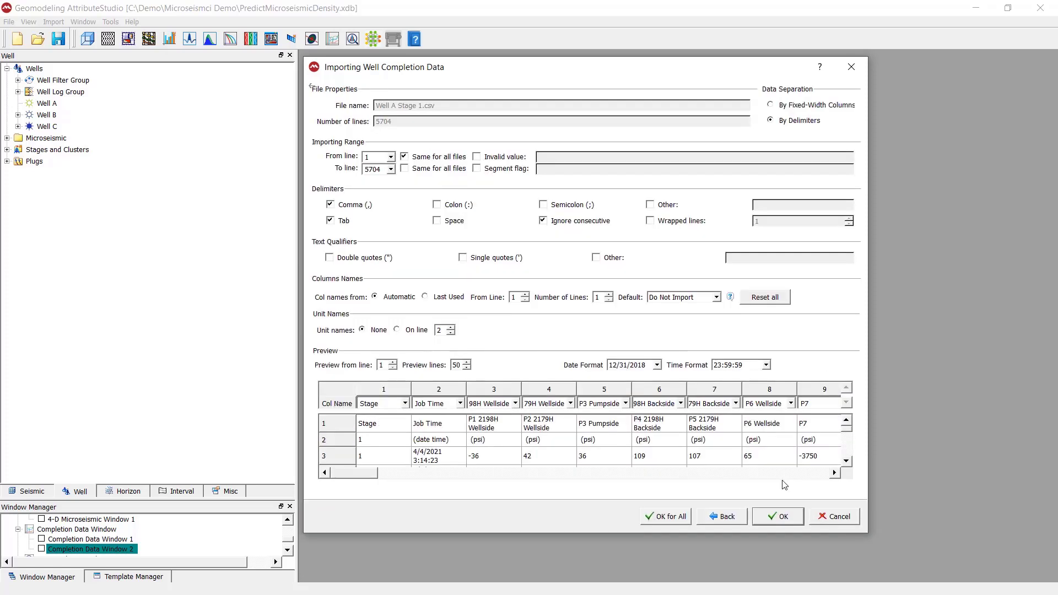
Step: Enlarge the import dialog, set From line to 3 for all files, and toggle Invalid value
drag(825, 495, 958, 591)
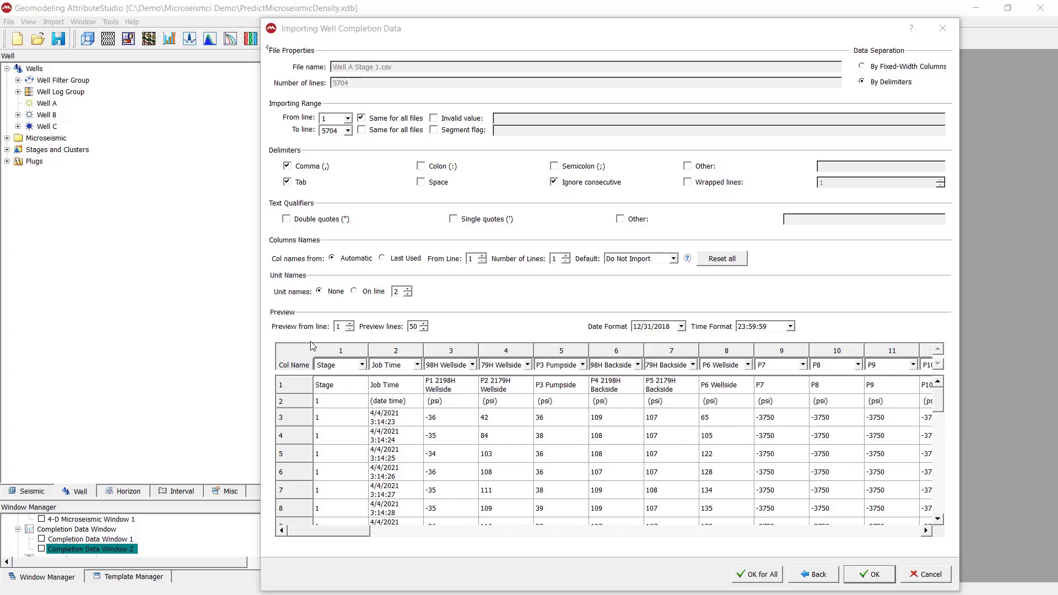
click(307, 423)
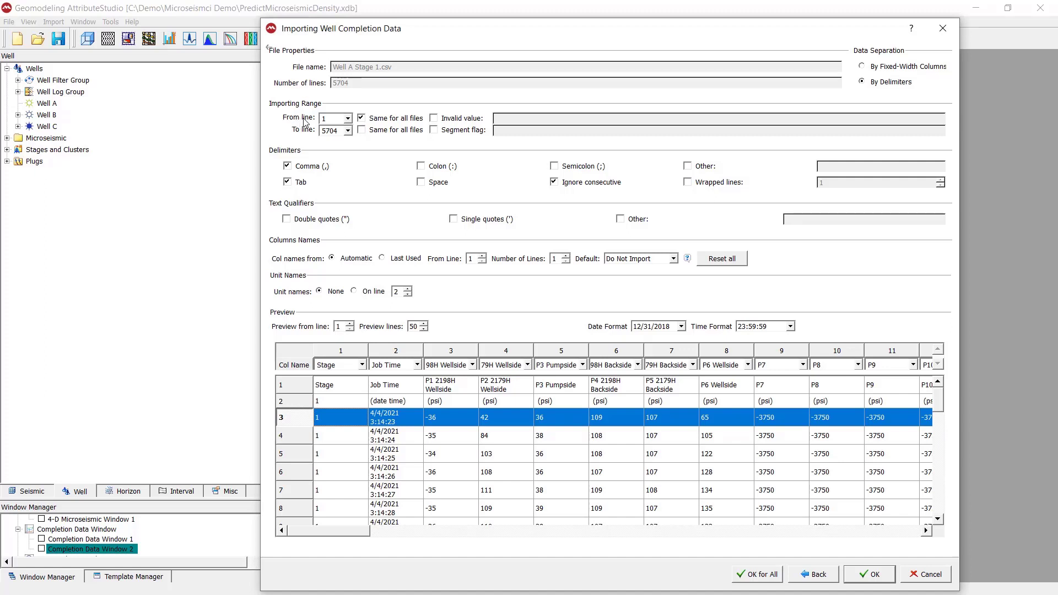
click(347, 118)
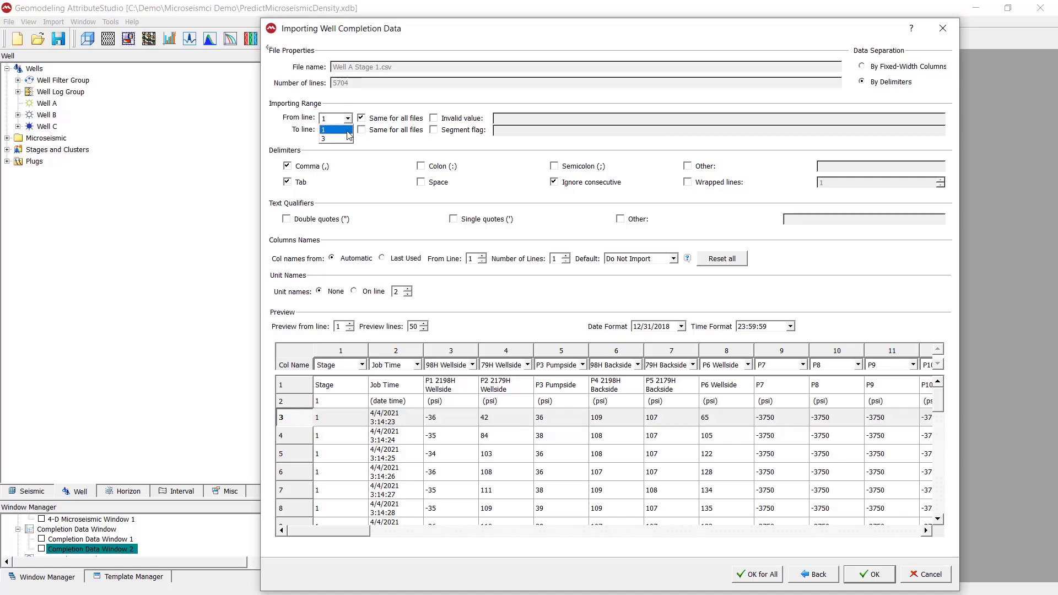
click(346, 140)
click(434, 119)
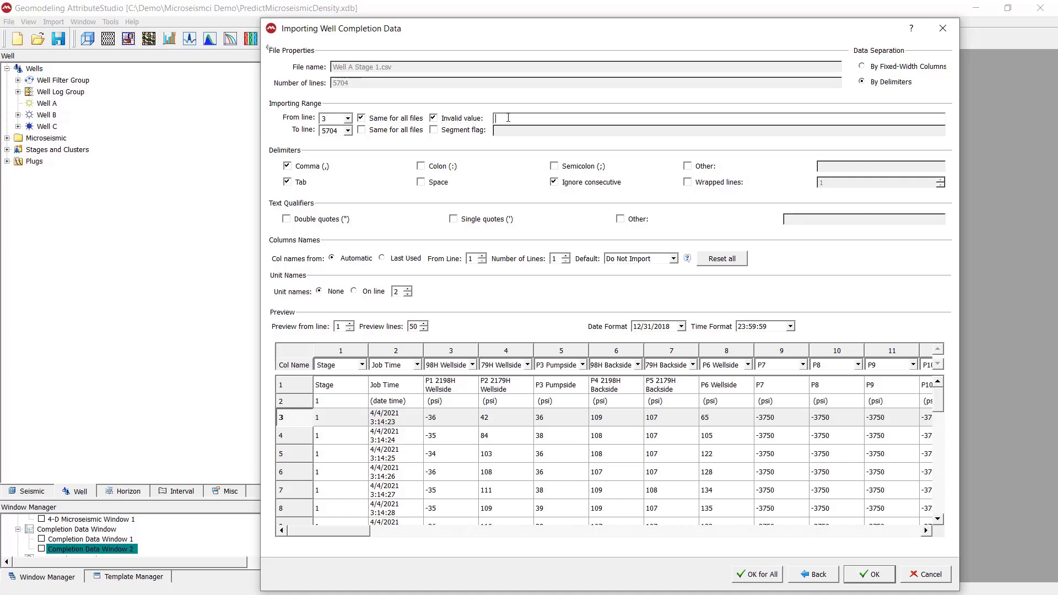
click(455, 118)
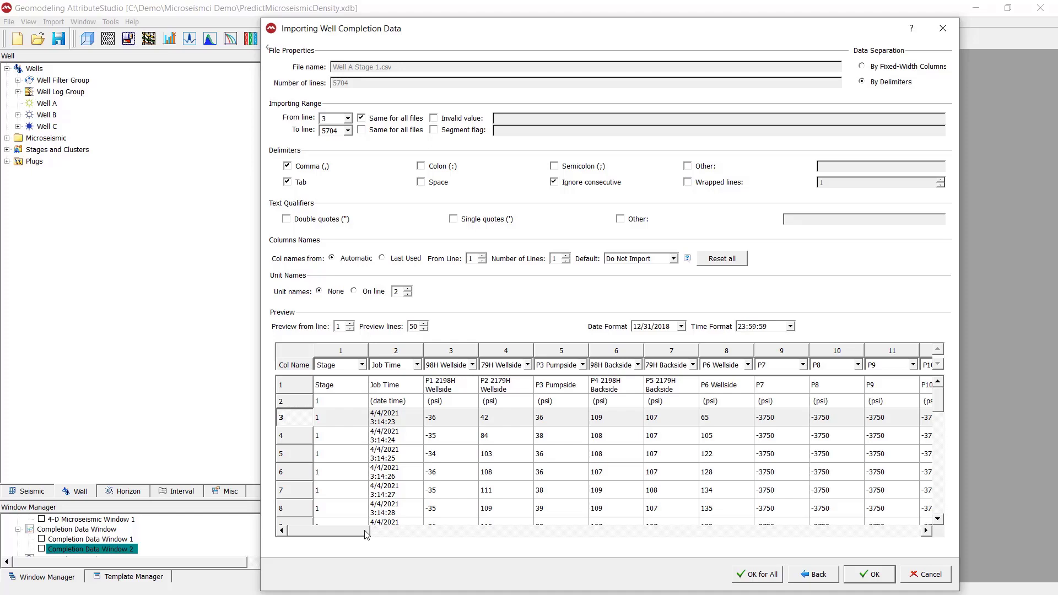
mouse_move(368, 531)
mouse_down()
mouse_move(720, 538)
mouse_move(924, 526)
mouse_move(354, 524)
mouse_up()
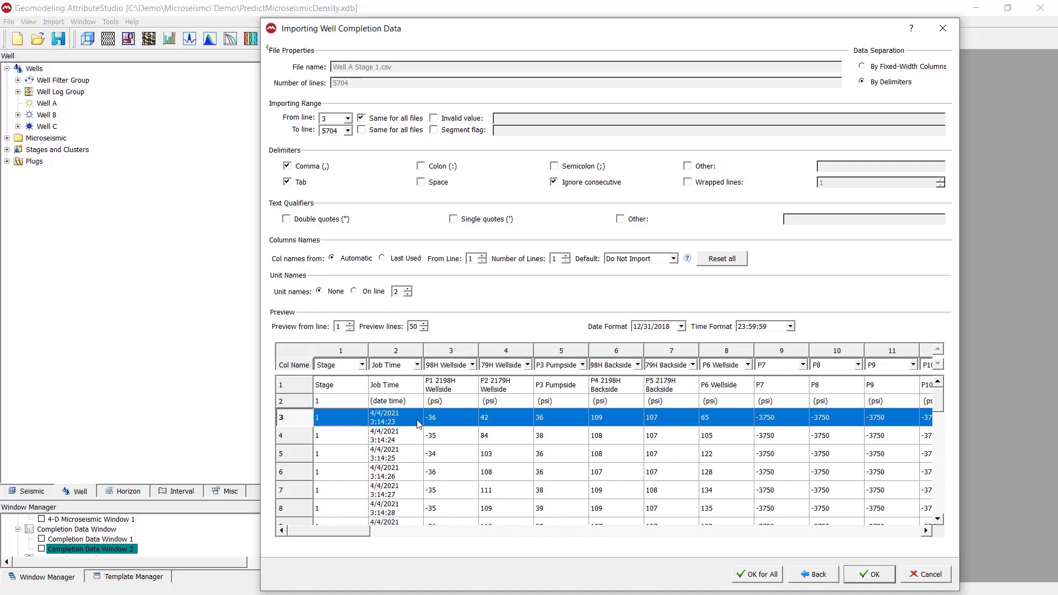
click(387, 185)
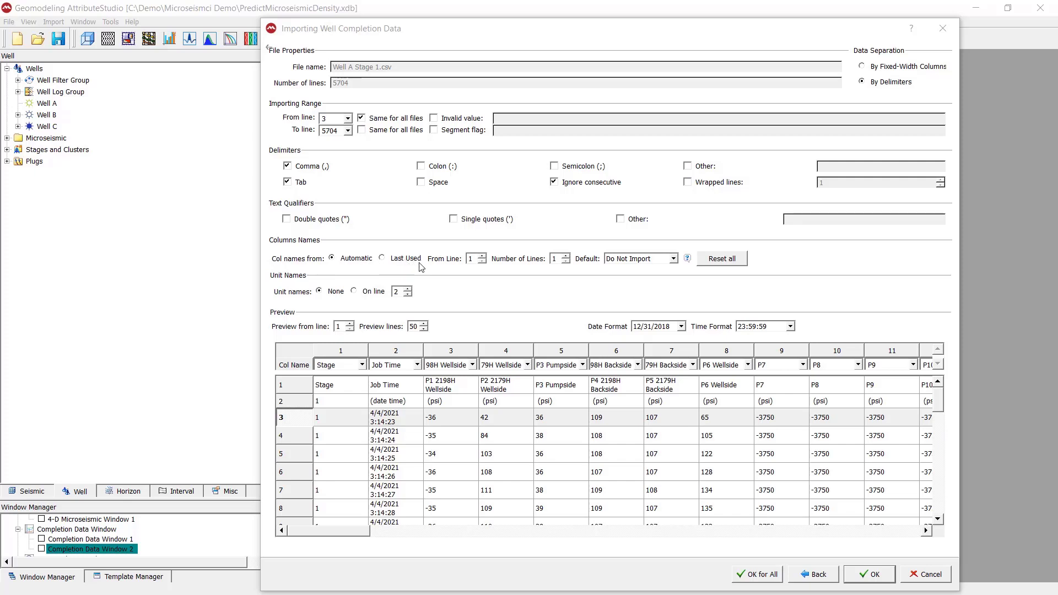
click(282, 286)
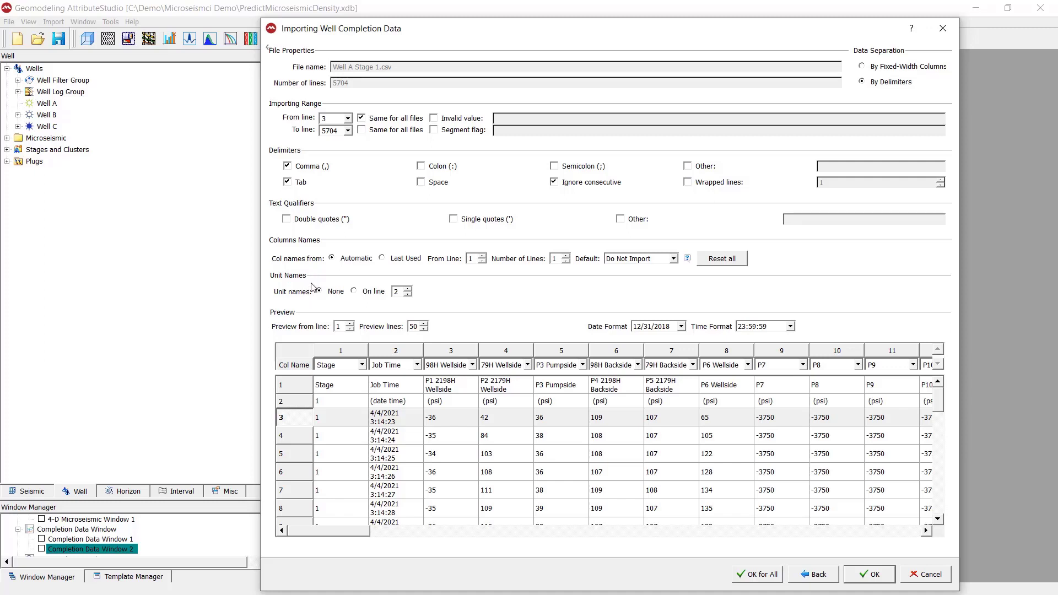
click(305, 402)
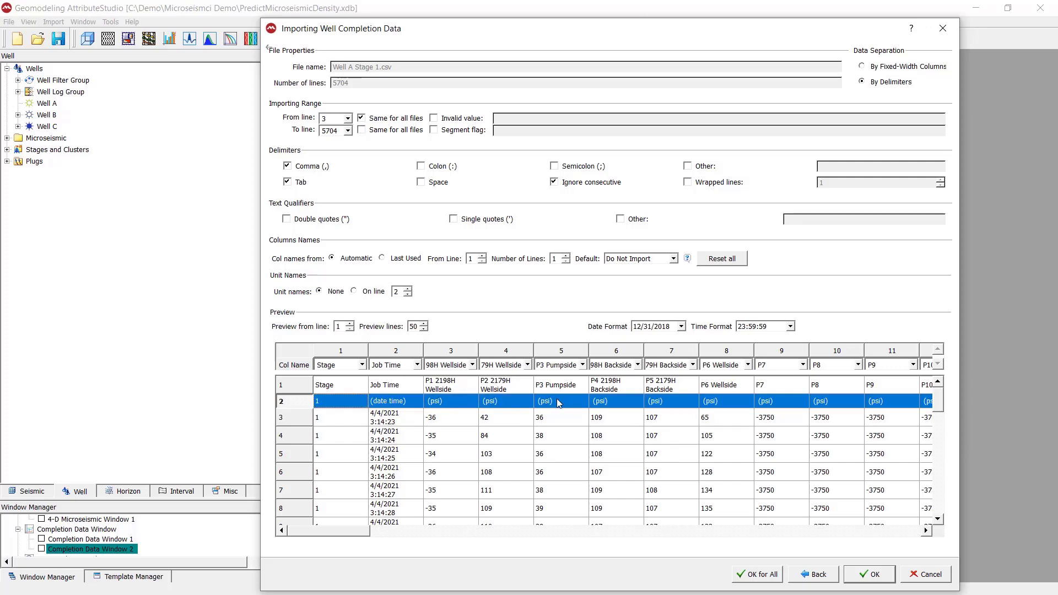
click(568, 384)
click(617, 401)
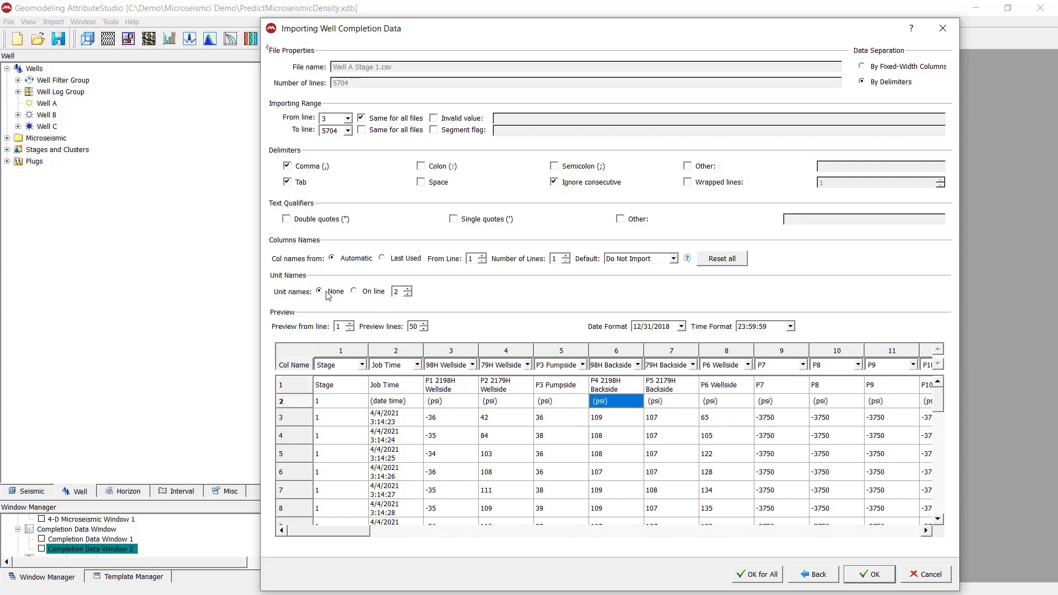
Step: Read unit names from line 2 and open column 2's Col Name type choices
click(367, 293)
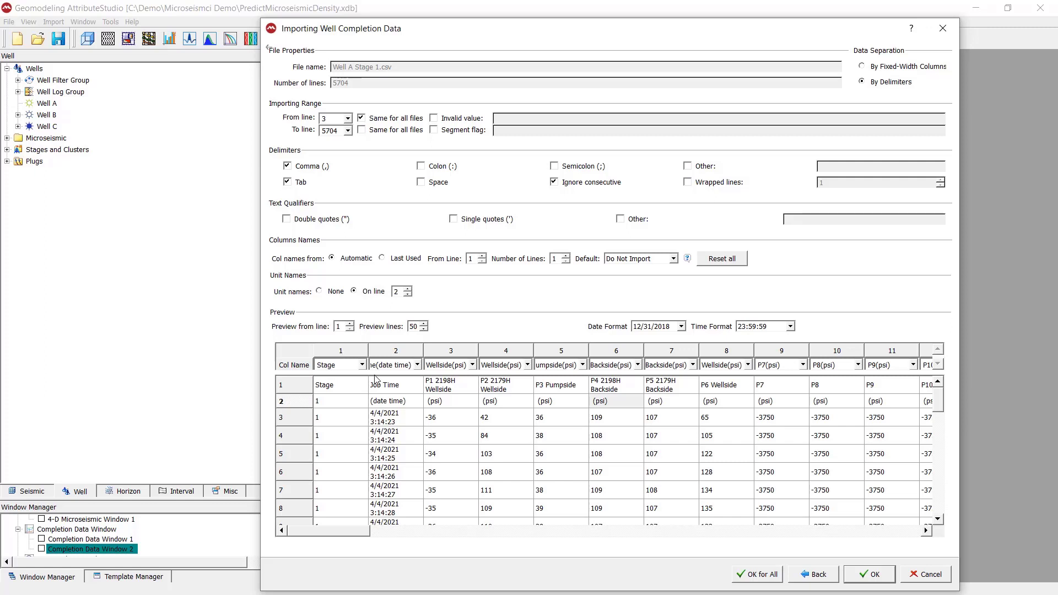
click(417, 366)
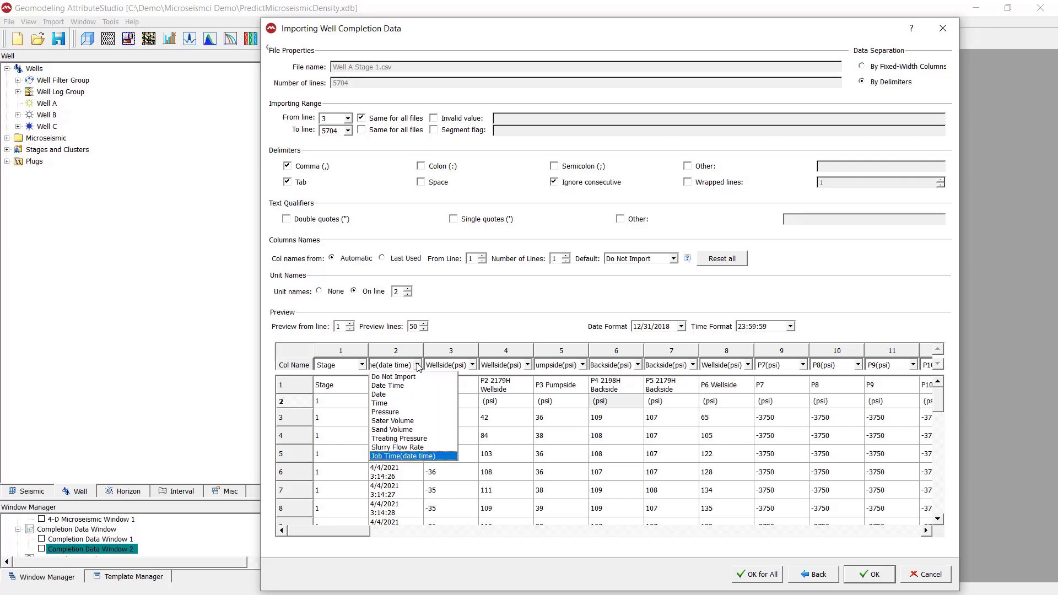
click(387, 386)
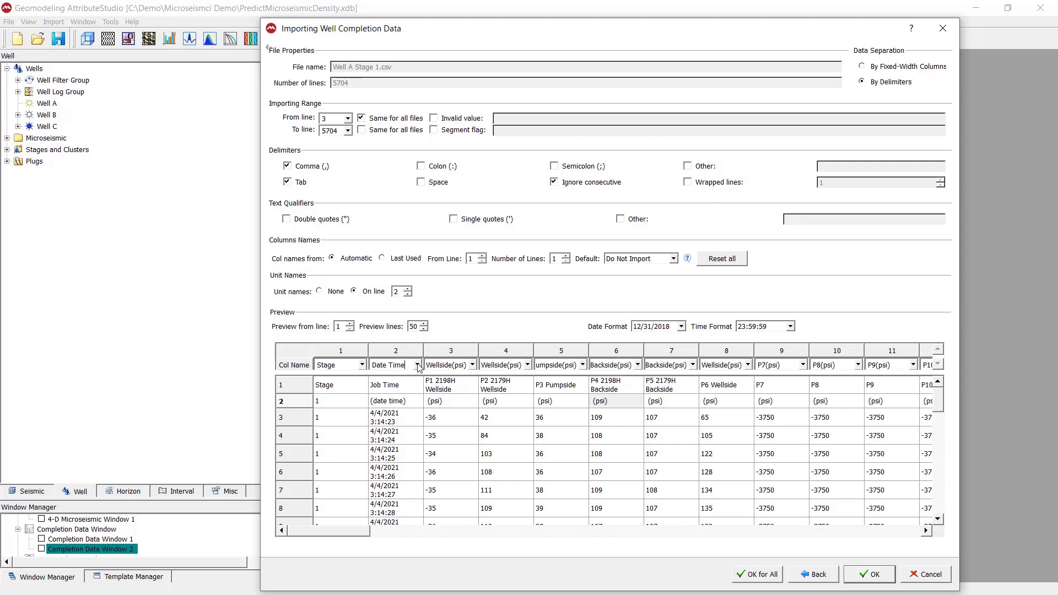
click(417, 365)
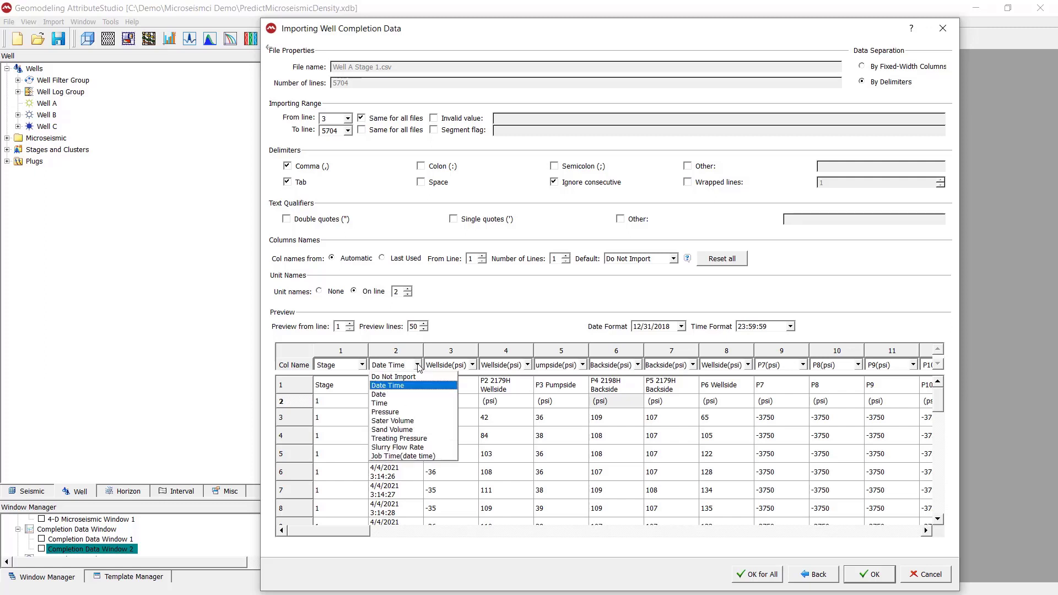
click(406, 390)
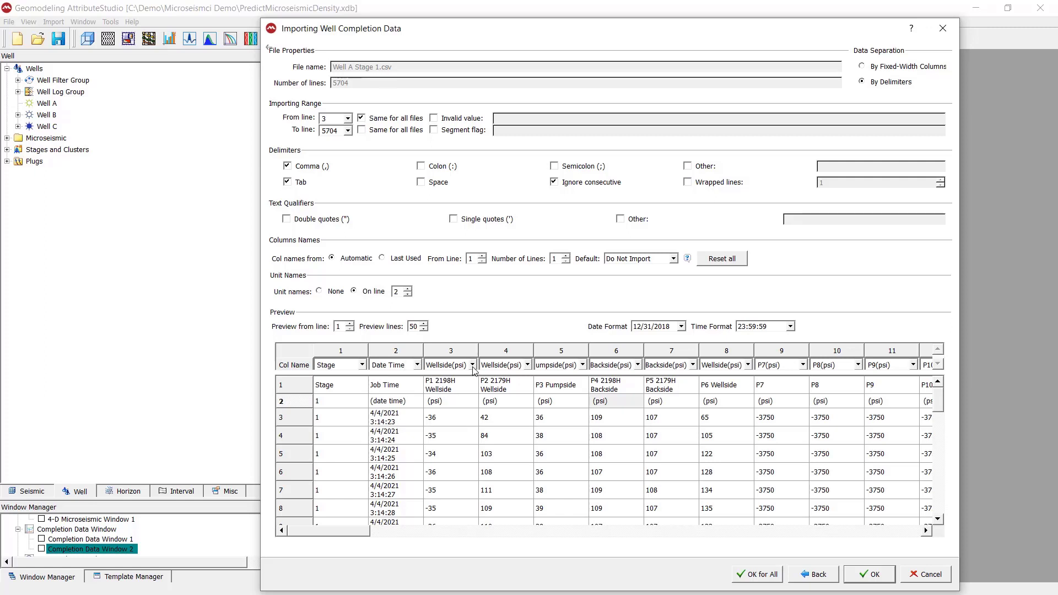
click(448, 388)
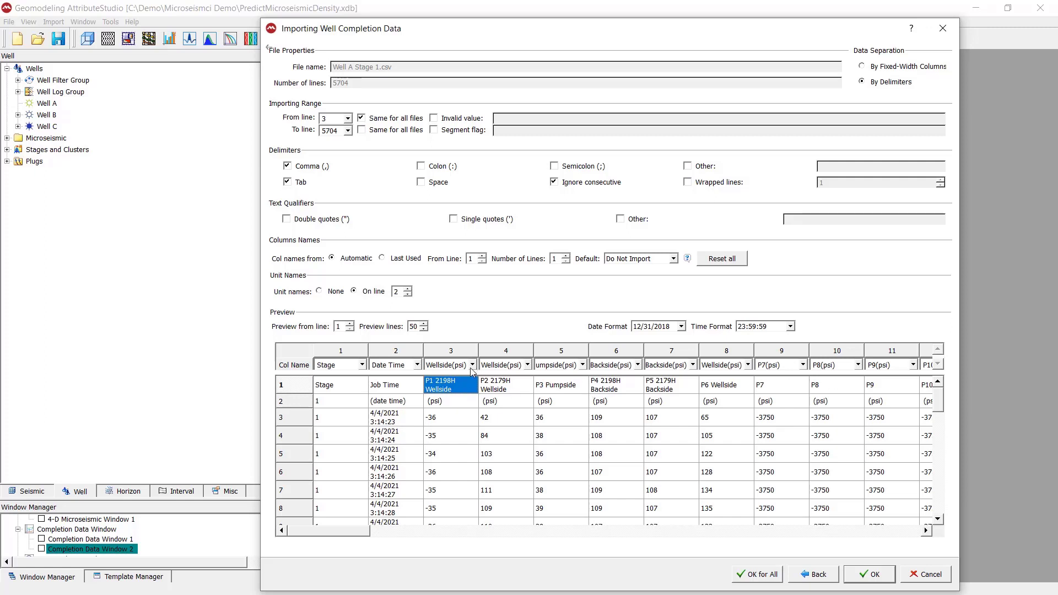
click(503, 385)
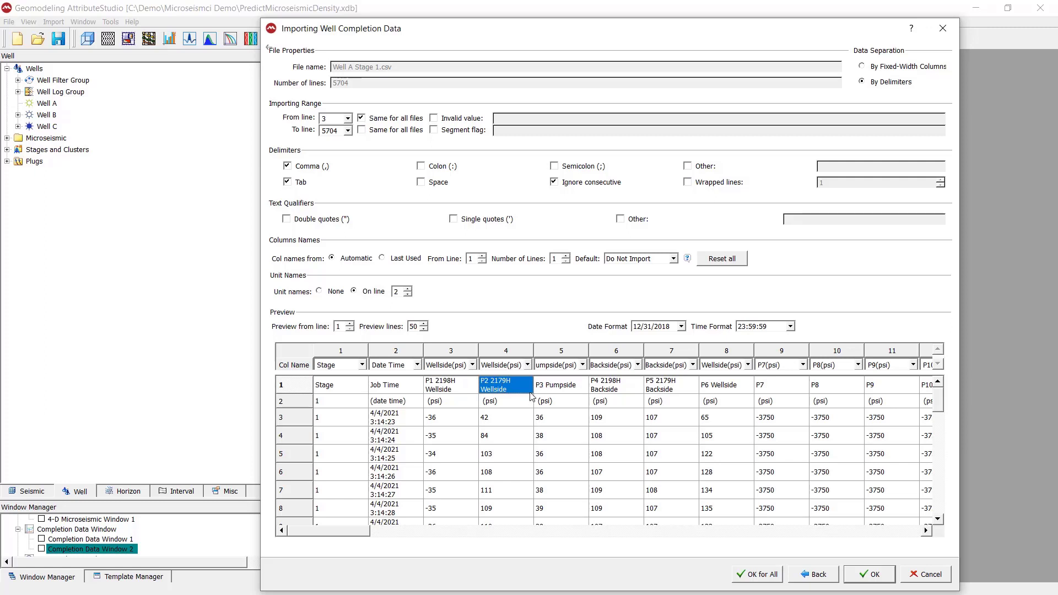
click(485, 531)
drag(483, 527, 290, 530)
Step: Keep date format 12/31/2018 and time format 23:59:59, then import all files with OK for All
click(398, 424)
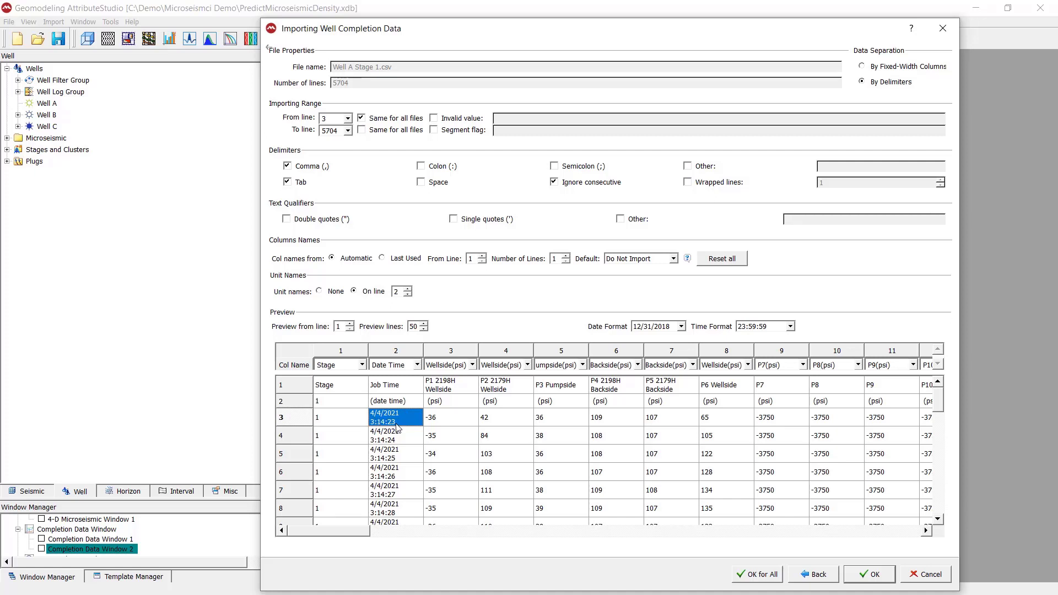
click(682, 326)
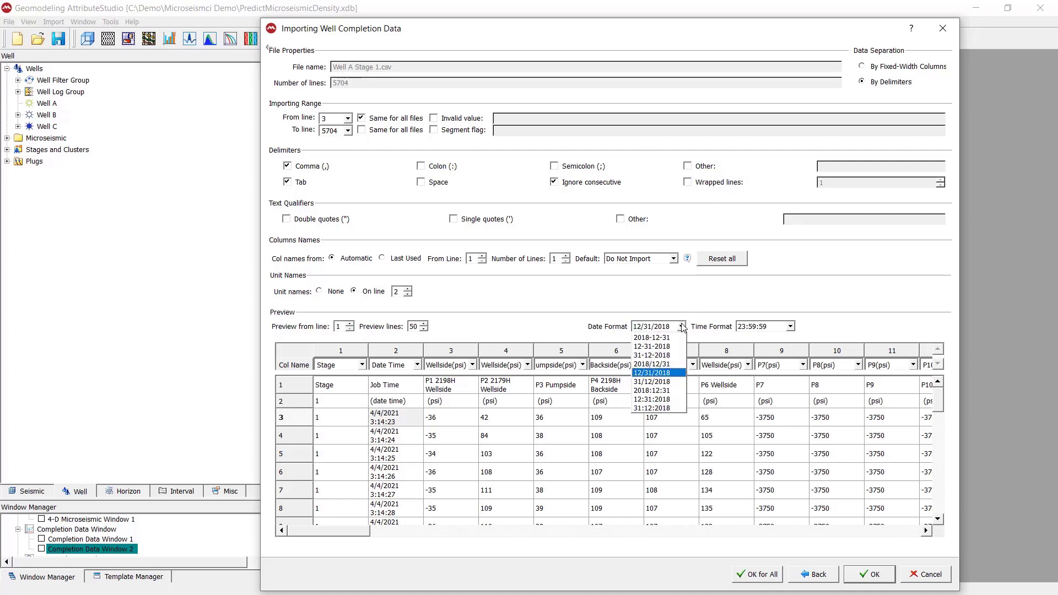
click(670, 373)
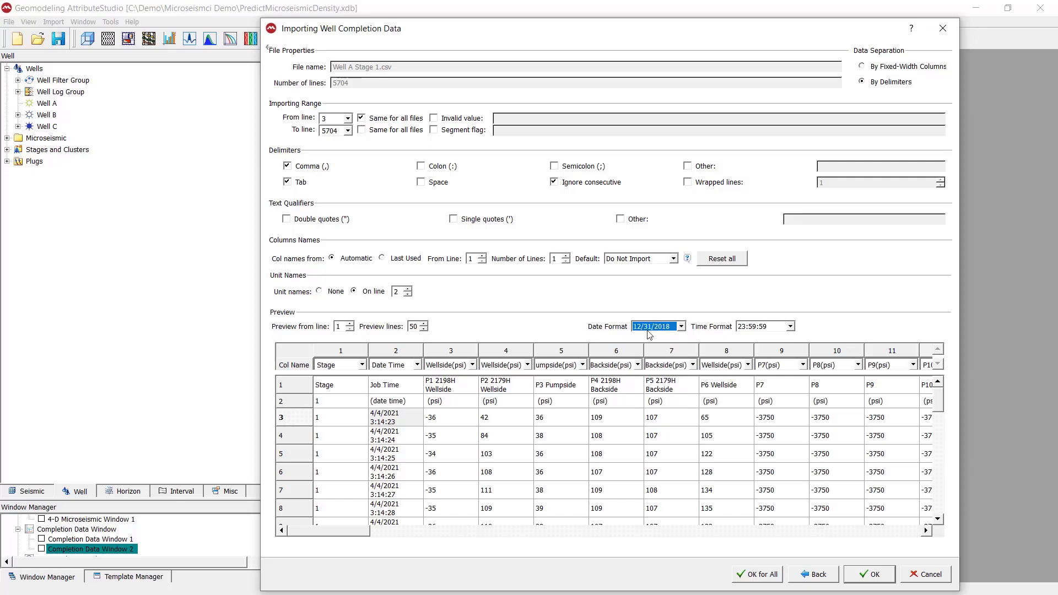
click(789, 327)
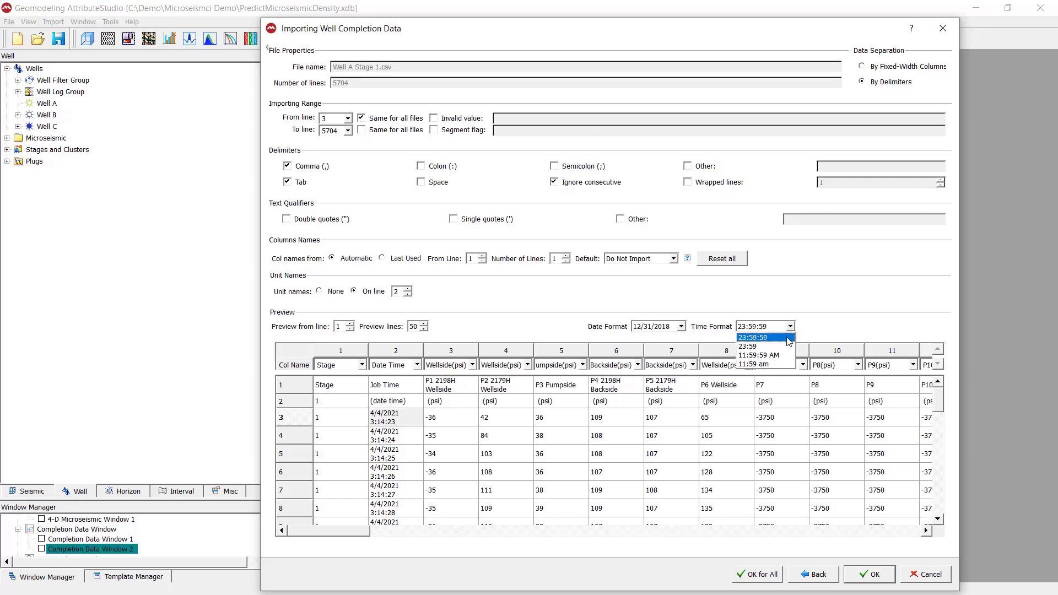
click(789, 339)
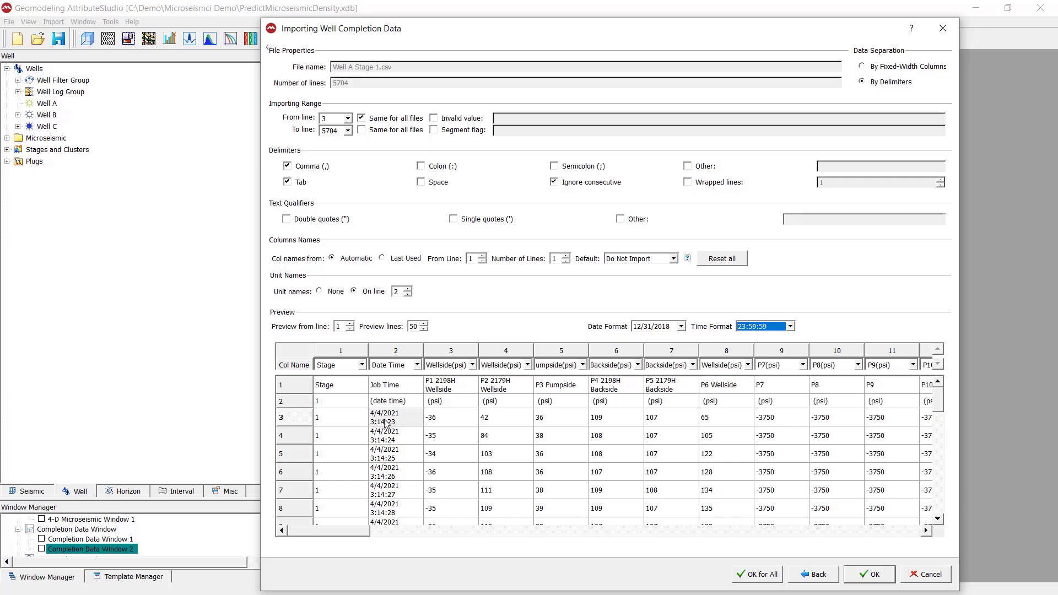
drag(774, 38, 637, 19)
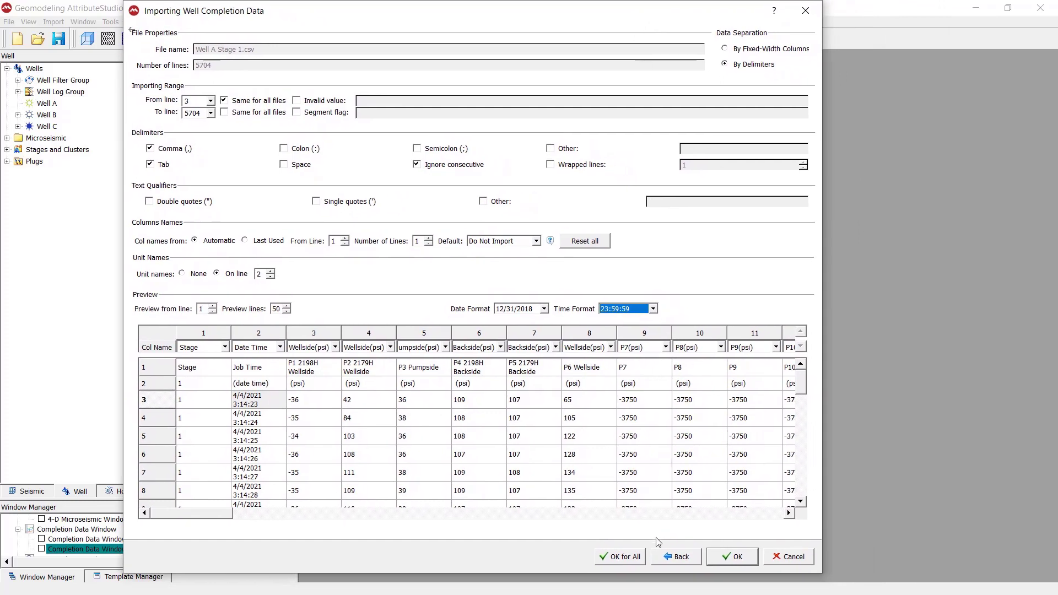
click(636, 558)
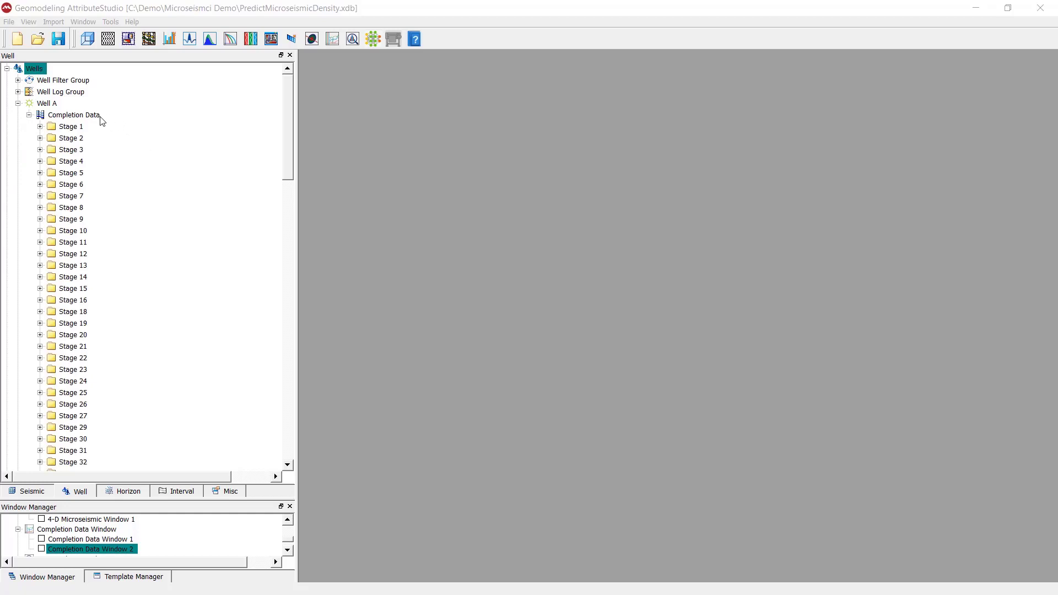
Step: Select Well A and expand Stage 1 to list curves like Slurry Rate(bpm) and Inline Density(ppg)
click(53, 104)
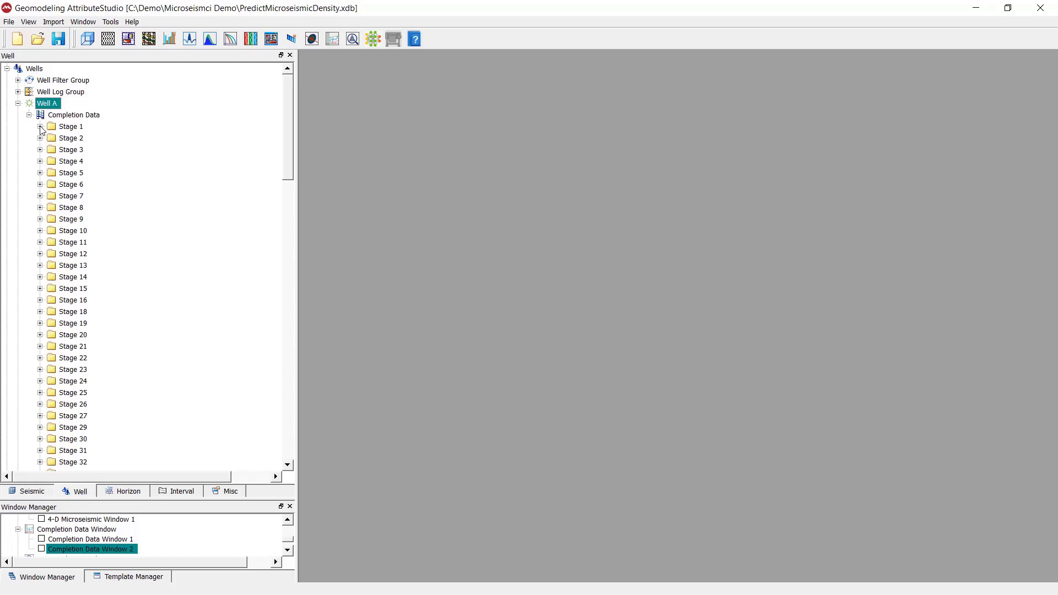
click(40, 128)
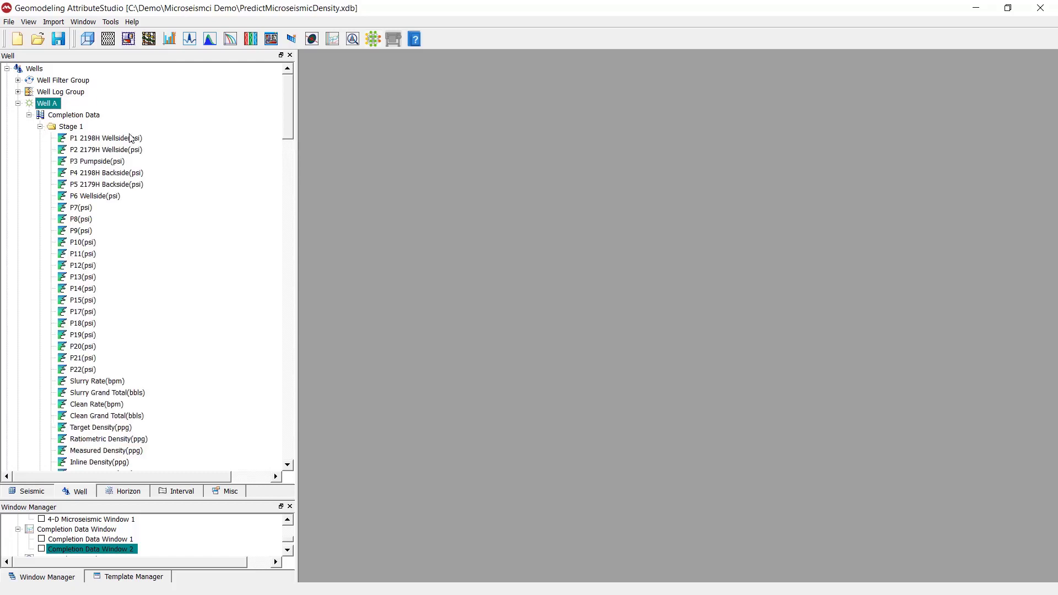
scroll(104, 219, down, 1)
scroll(108, 166, up, 1)
scroll(103, 213, down, 13)
scroll(102, 212, down, 12)
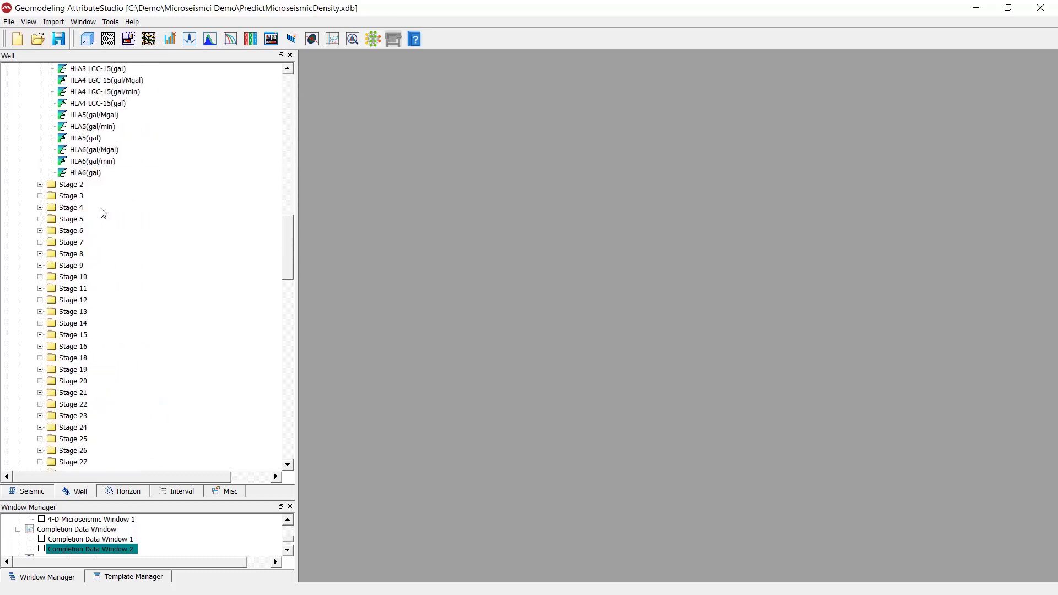
scroll(106, 181, up, 20)
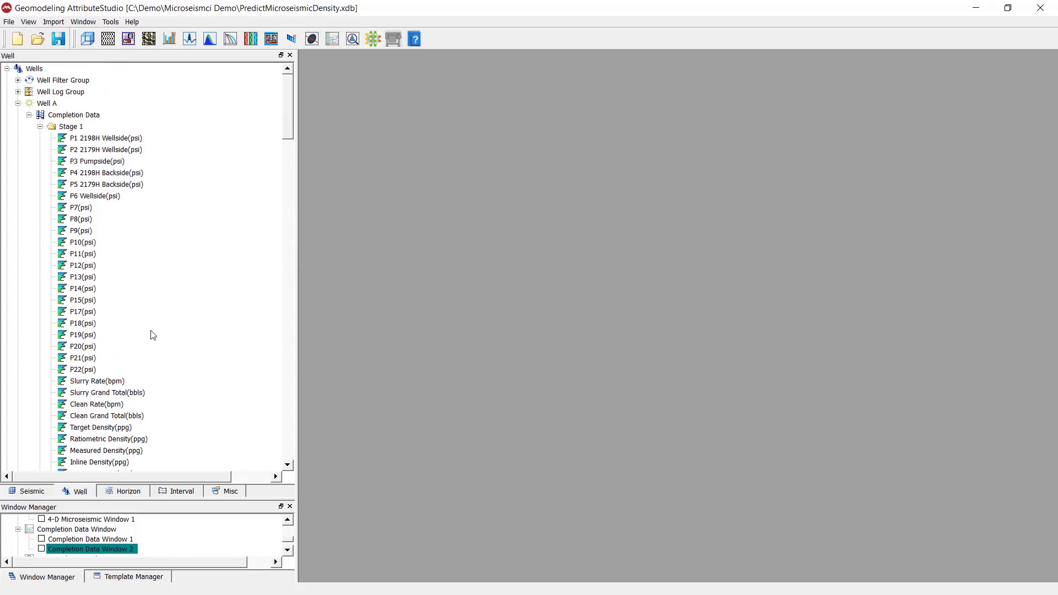
right_click(119, 383)
click(180, 389)
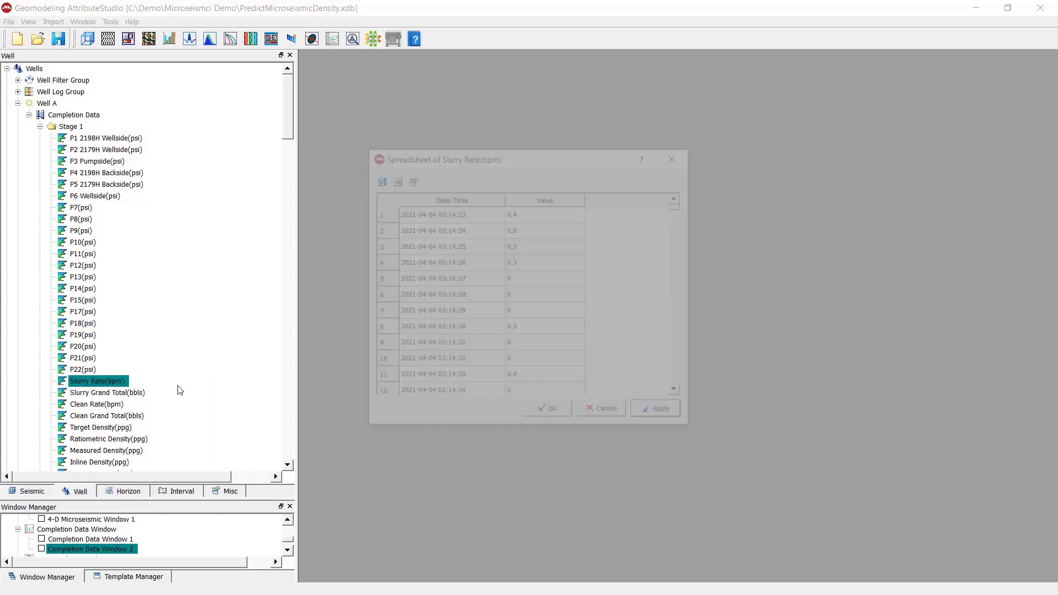
drag(576, 161, 524, 67)
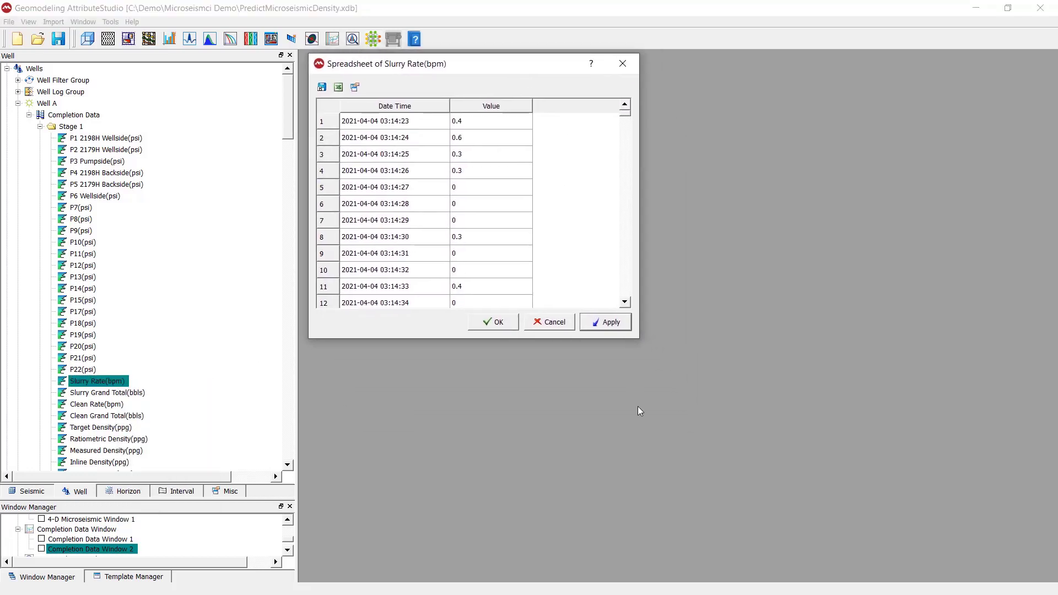
drag(639, 340, 797, 563)
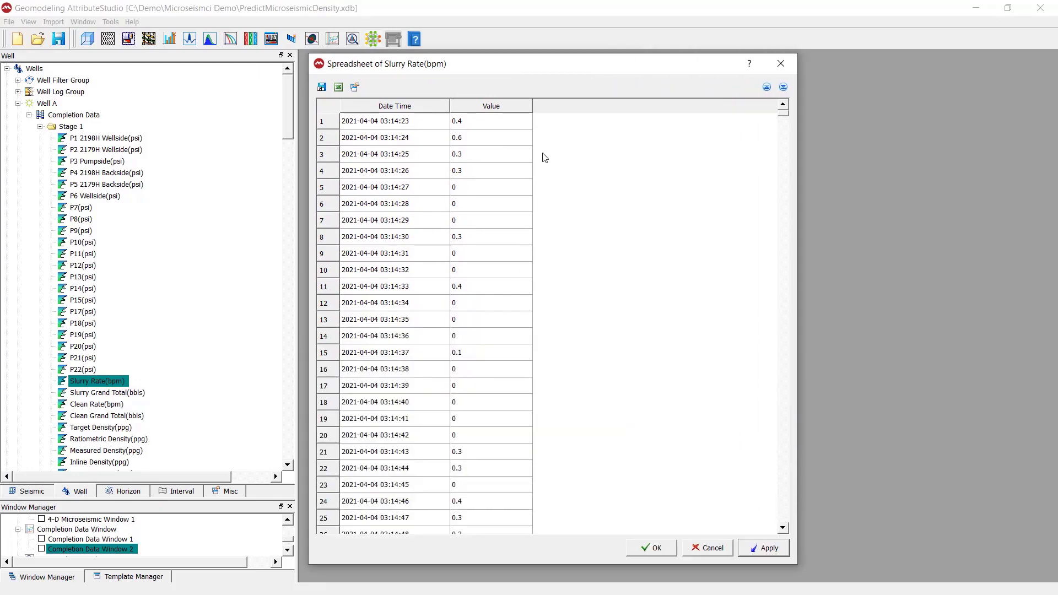
drag(783, 113, 773, 520)
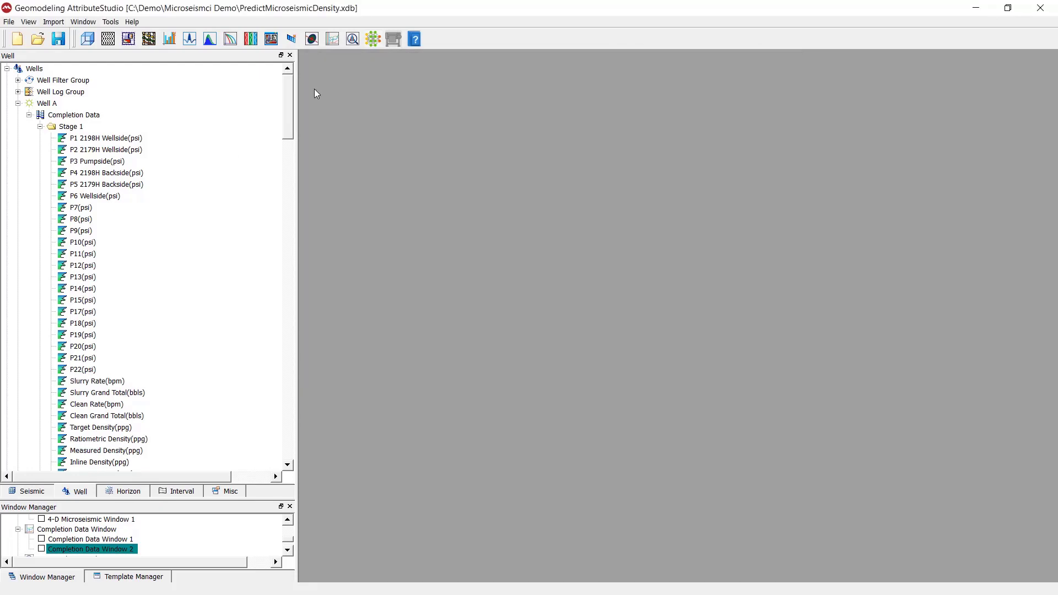
Step: Open a maximized Completion Data Window plotting Slurry Rate(bpm) and P2 2179H Wellside(psi)
click(334, 45)
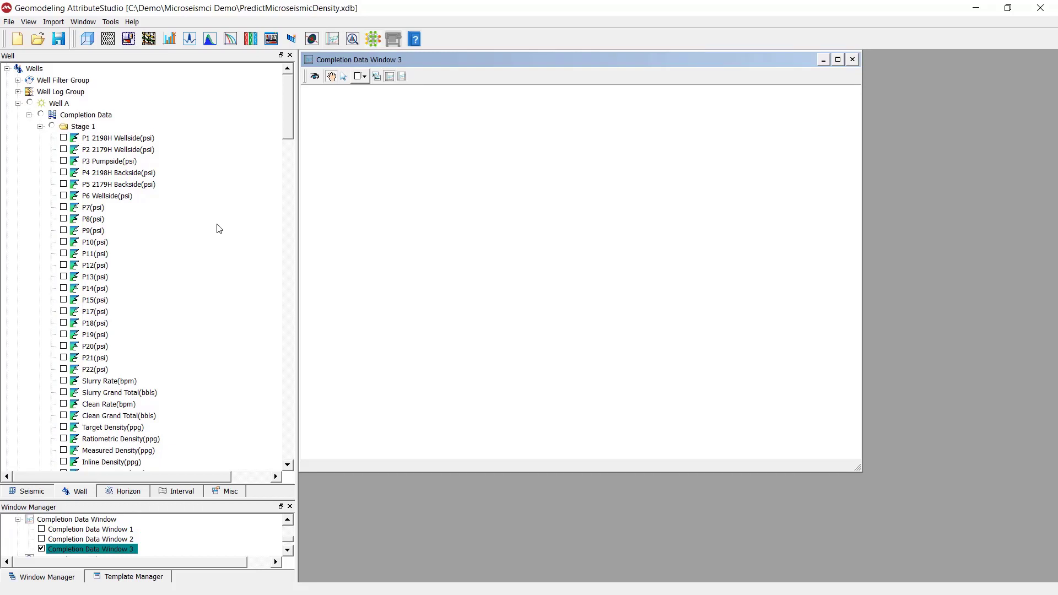
click(64, 380)
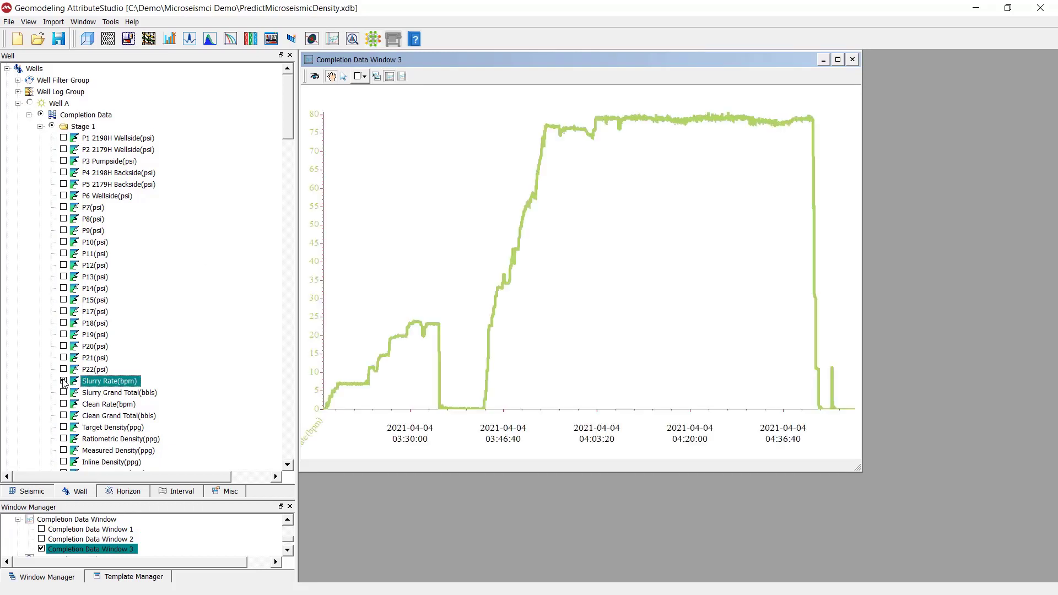
click(63, 150)
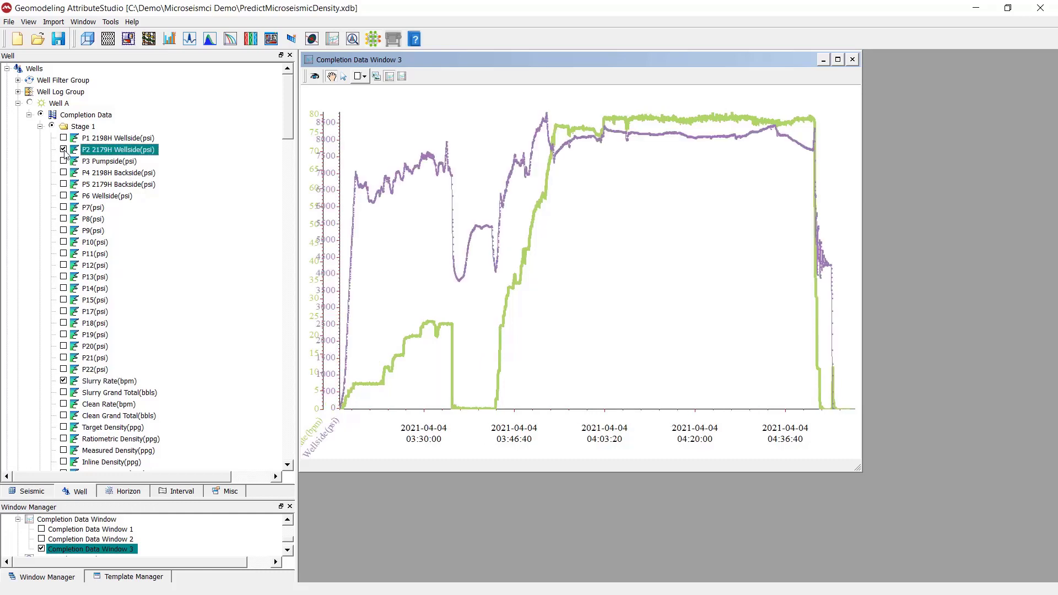
click(837, 60)
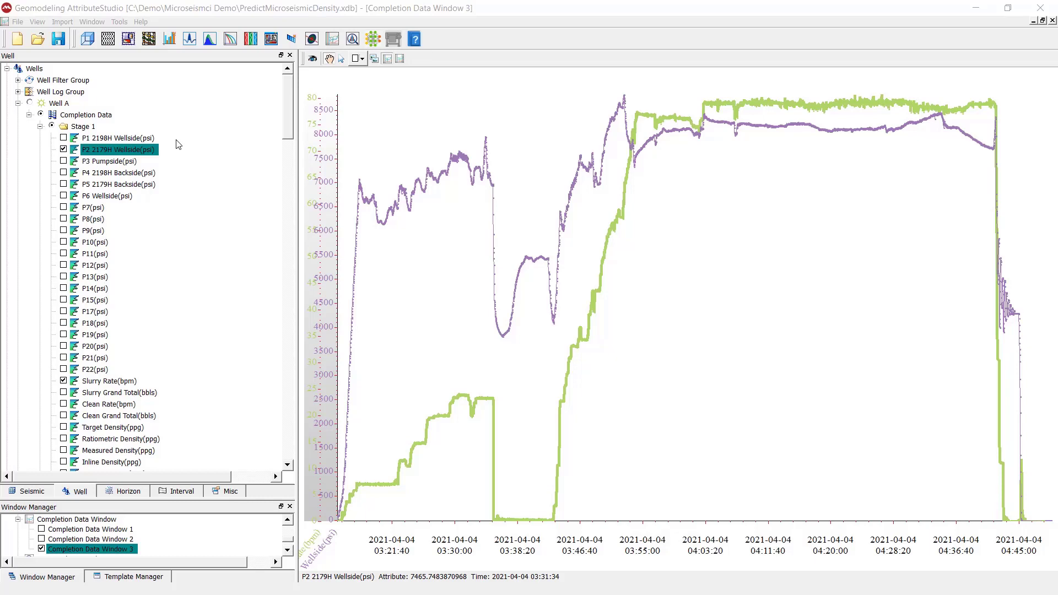
Step: Set Slurry Rate(bpm)'s point and line colour to orange in its Visualization settings and apply
double_click(134, 382)
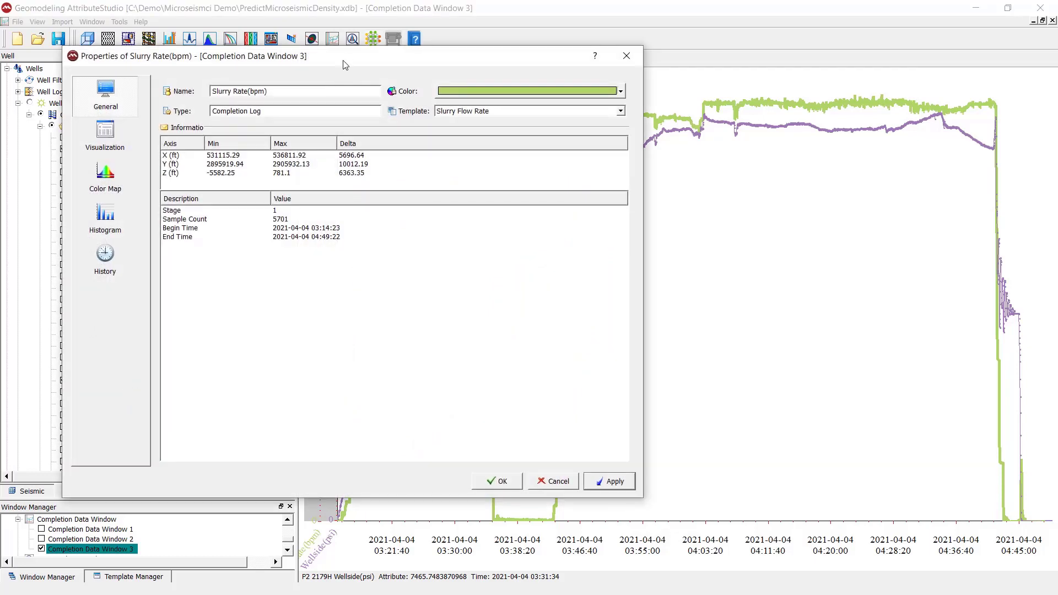
drag(343, 65, 282, 39)
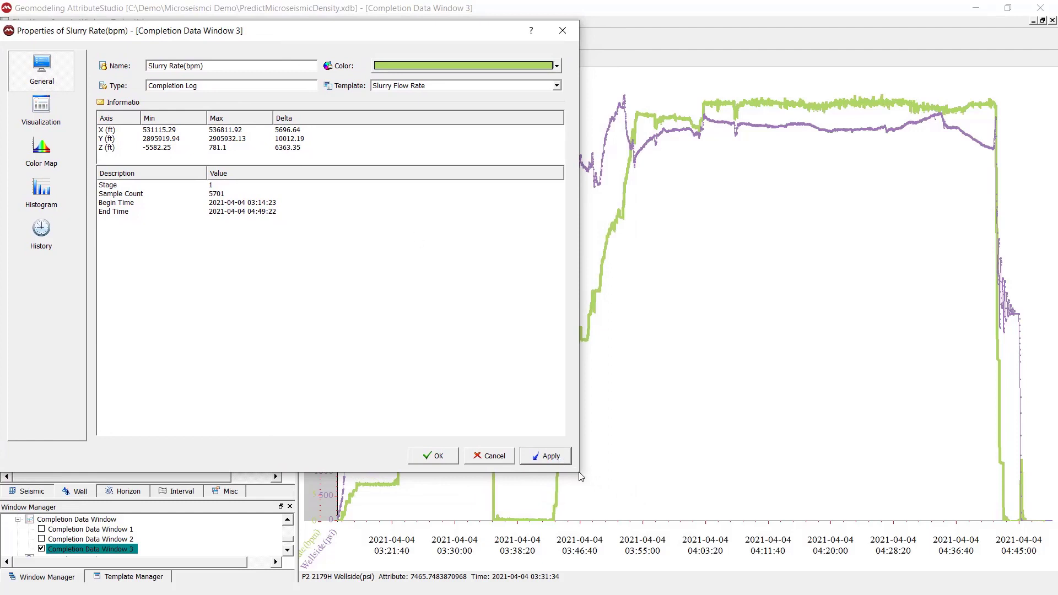
drag(580, 476, 450, 389)
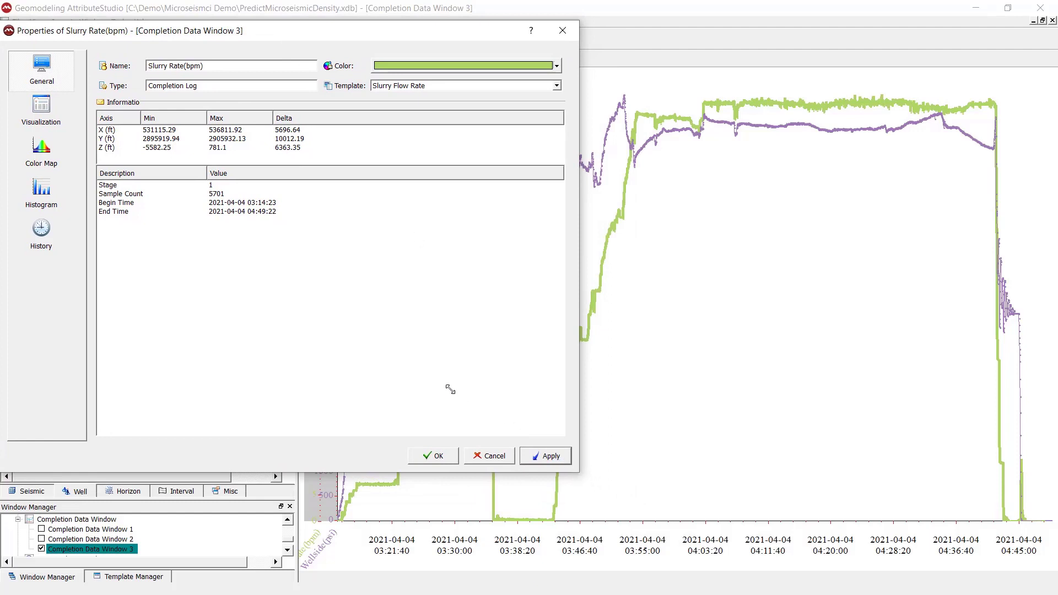
click(42, 110)
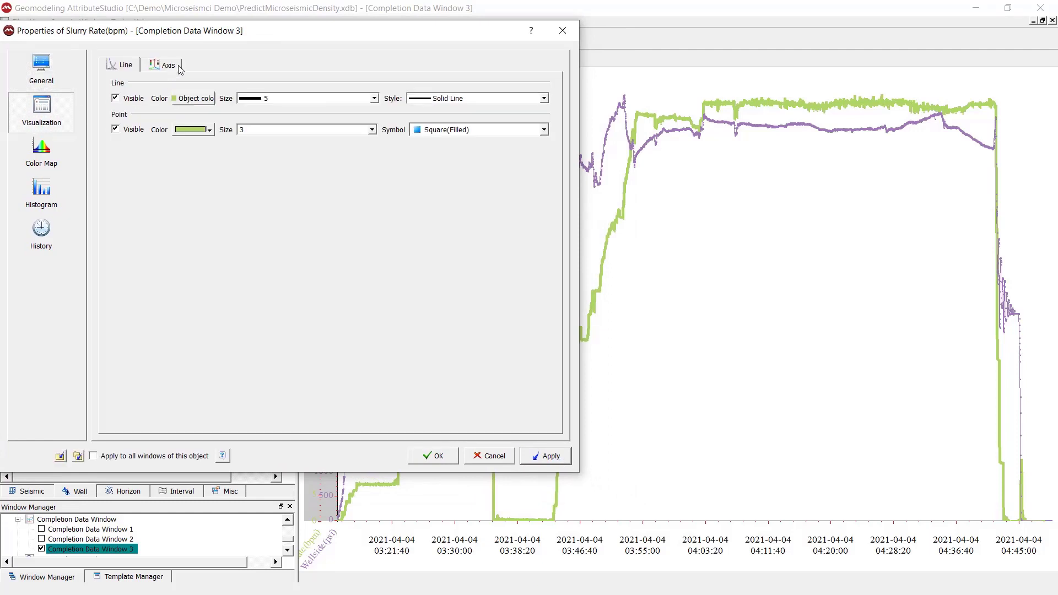
drag(204, 38, 103, 99)
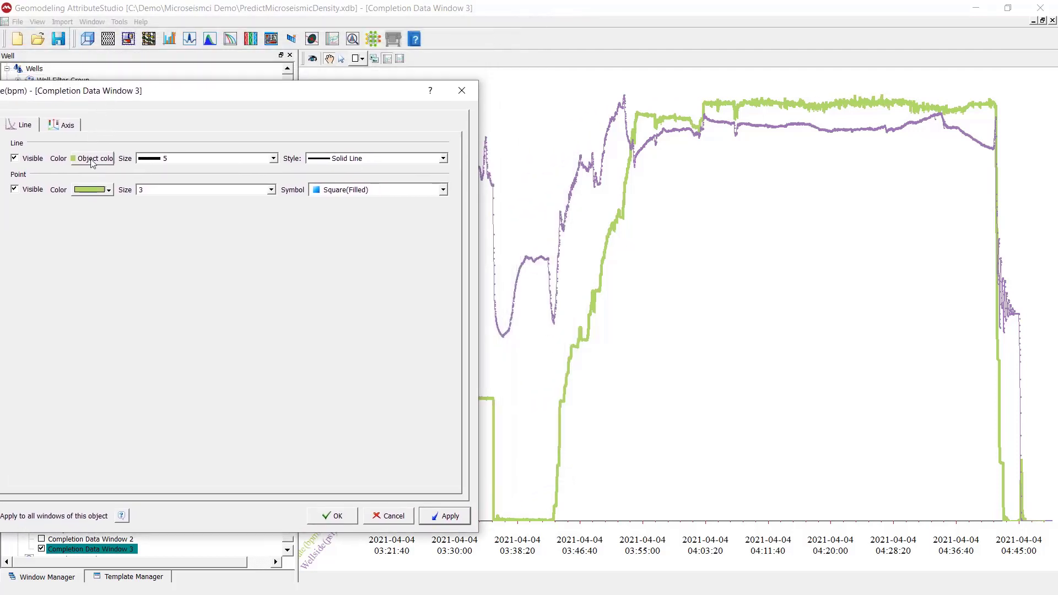
click(108, 191)
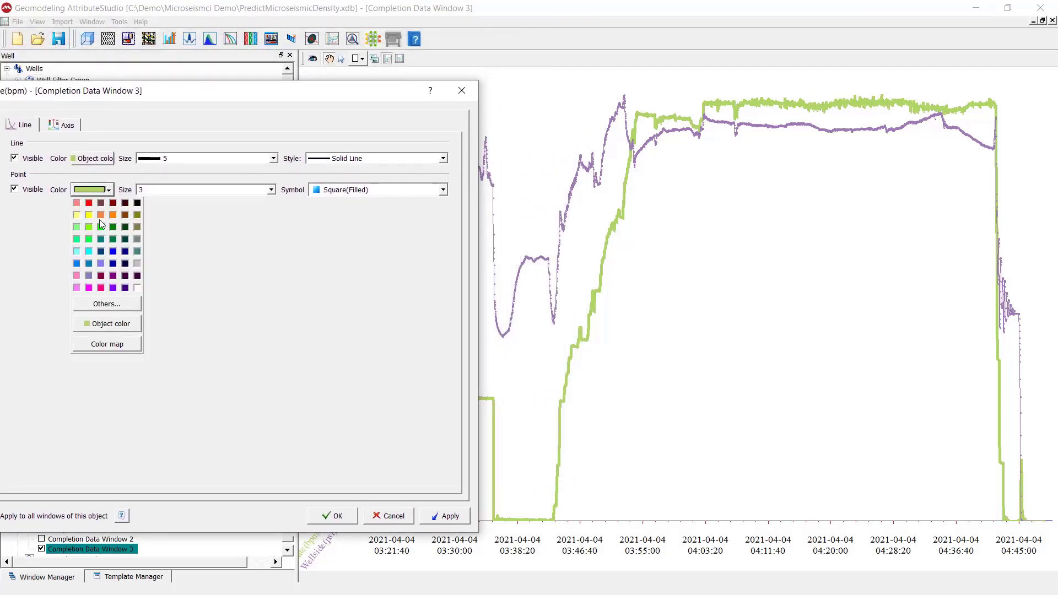
click(101, 215)
click(106, 159)
click(113, 185)
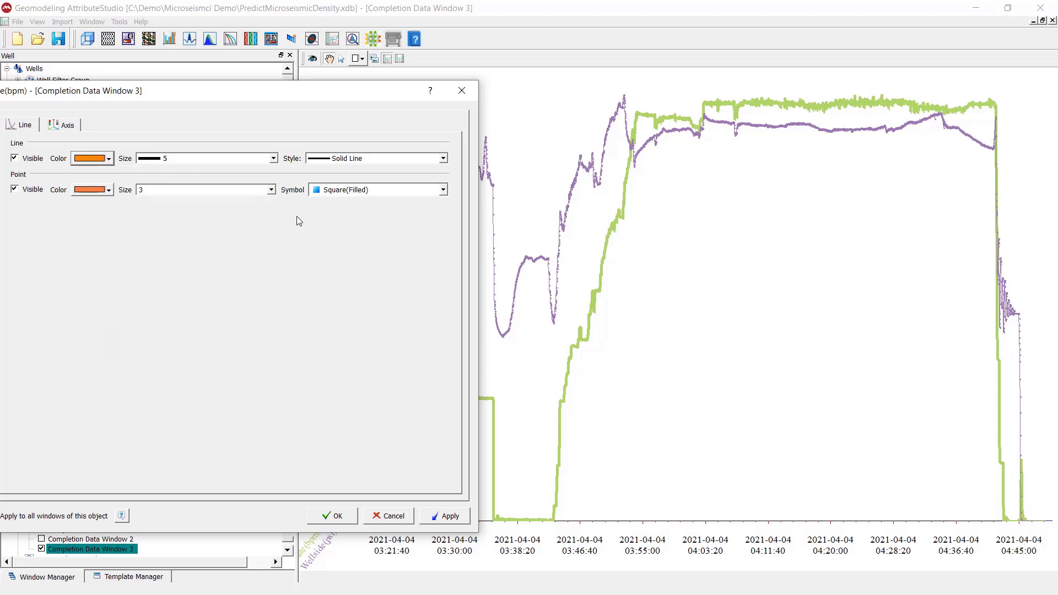
click(443, 516)
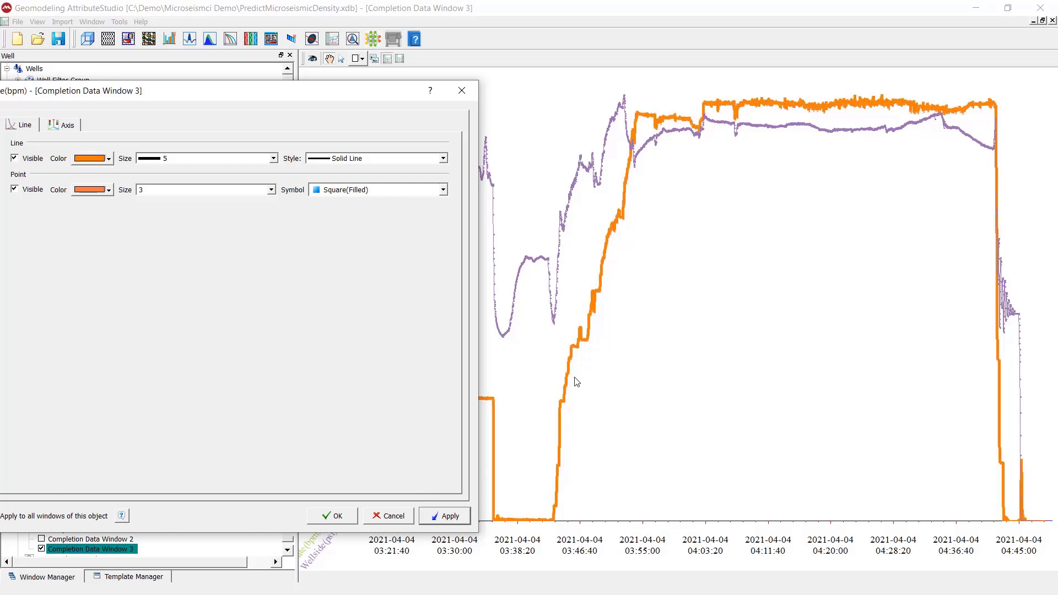
click(462, 90)
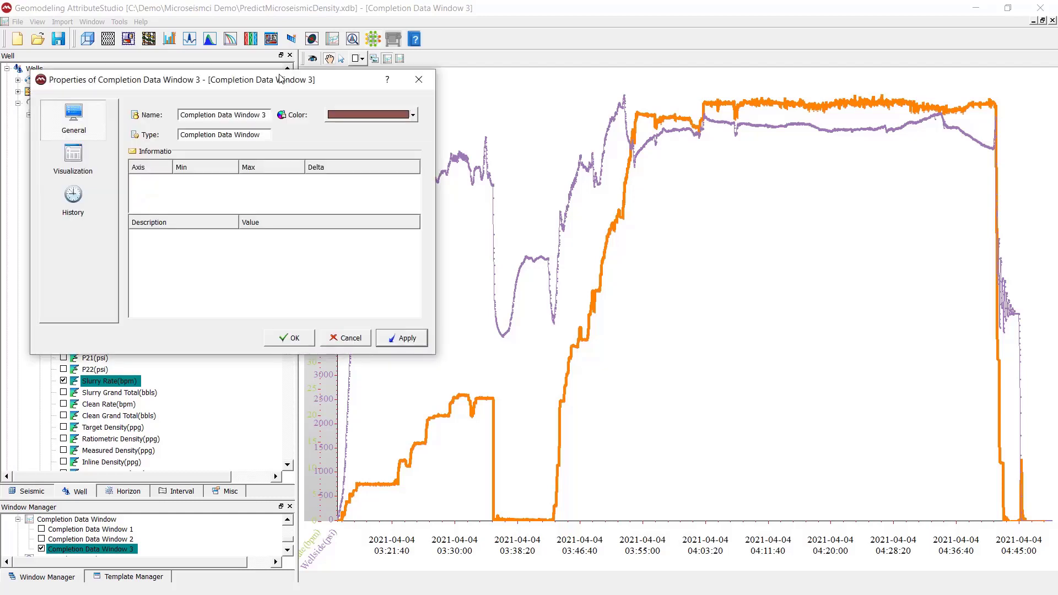
drag(279, 78, 261, 75)
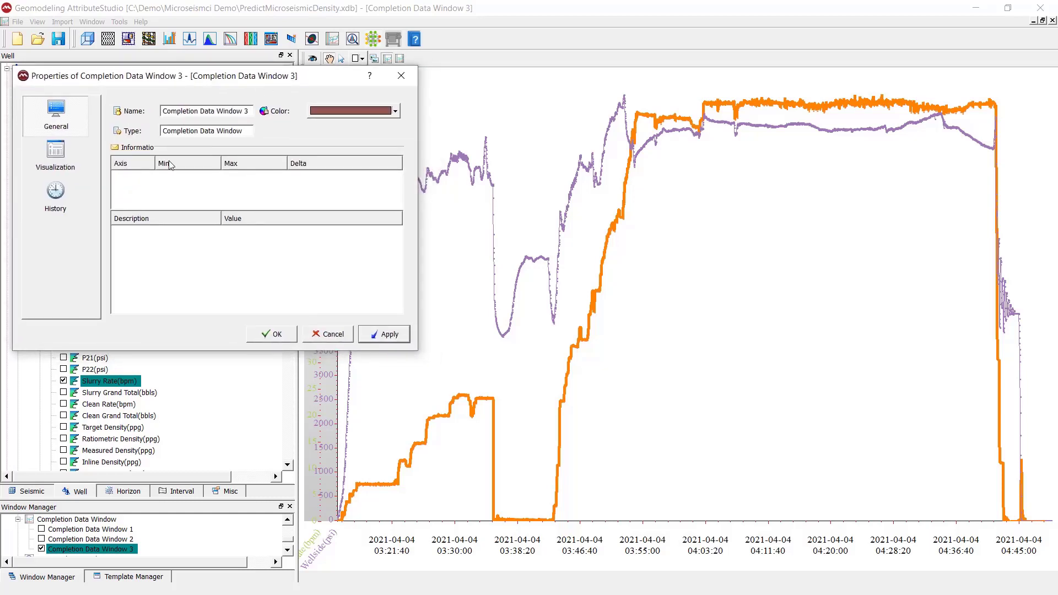
click(84, 165)
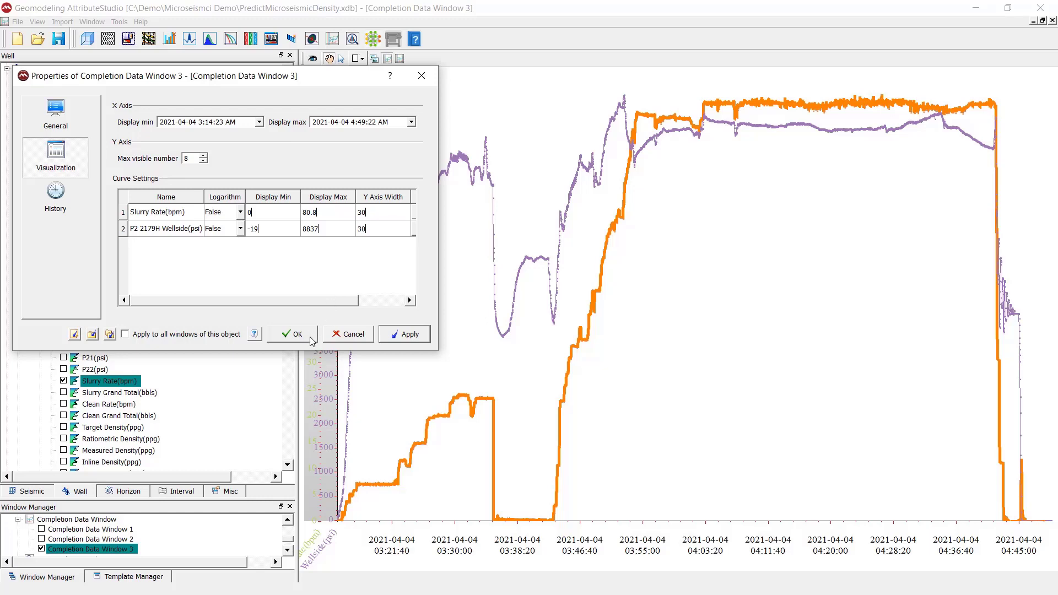
click(292, 334)
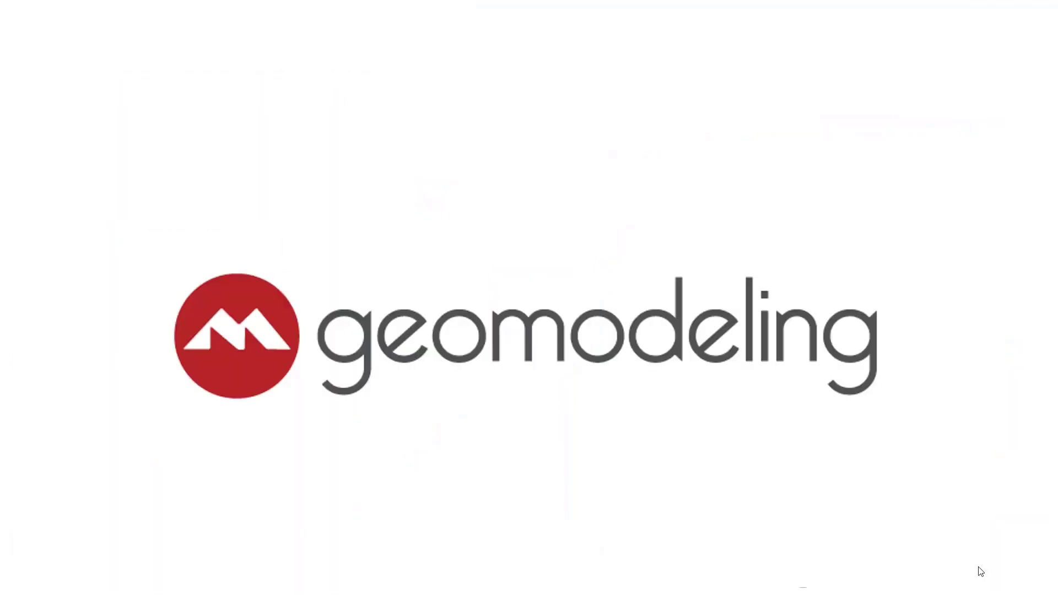